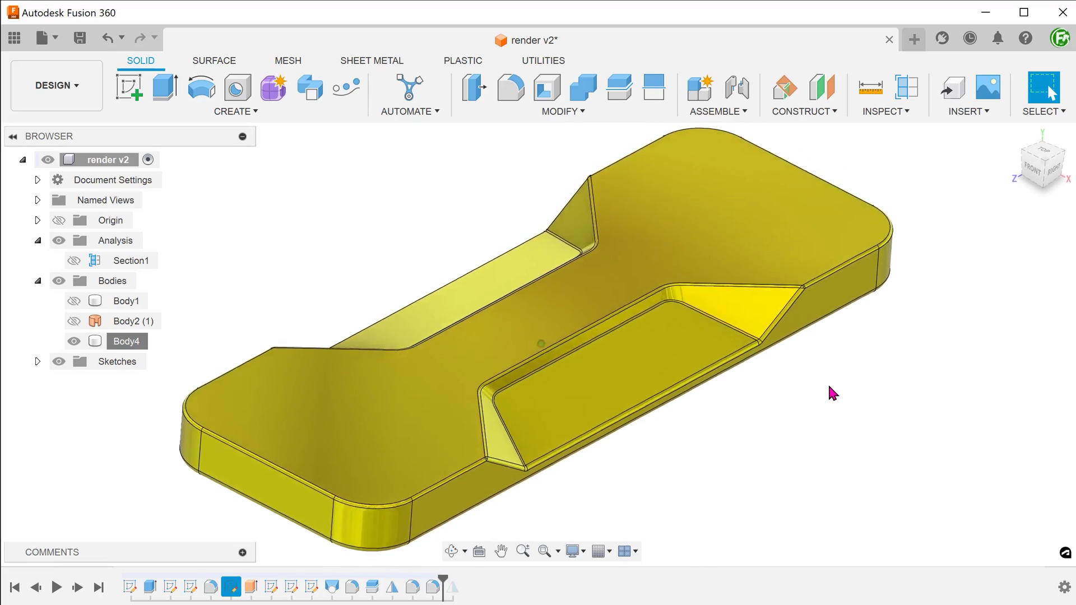
Examine the finished model's sloped recess floor and side wall faces, and view its cross-section with the Section1 analysis.
click(657, 375)
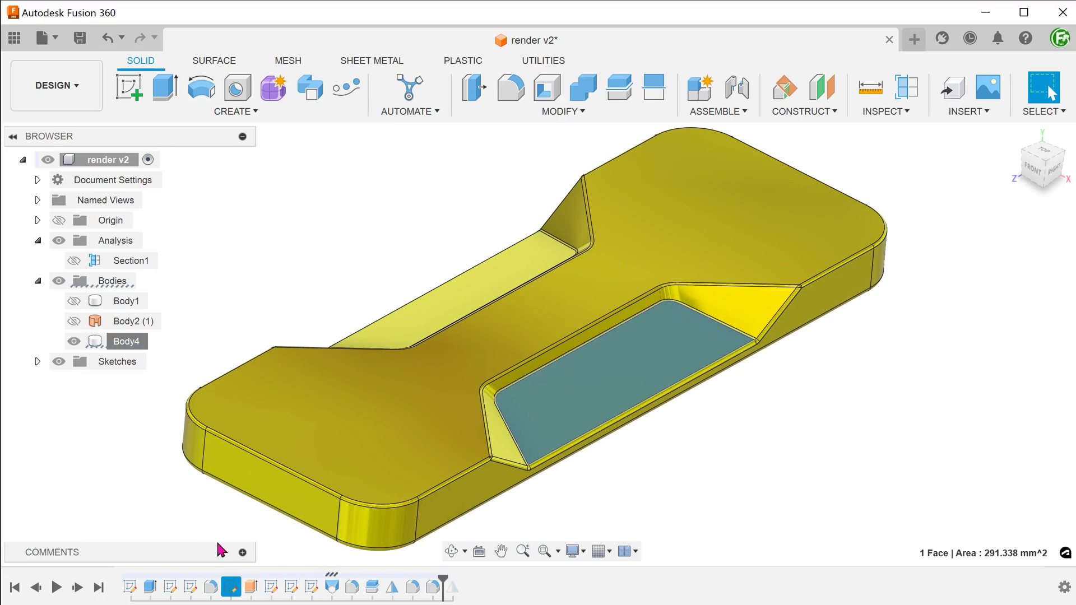
click(74, 261)
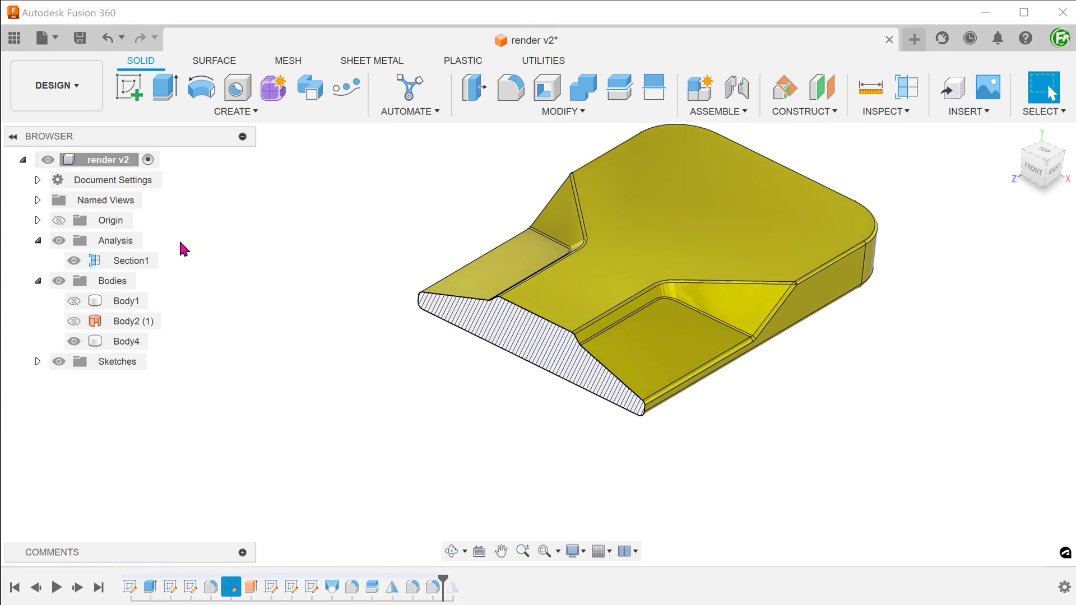
click(74, 261)
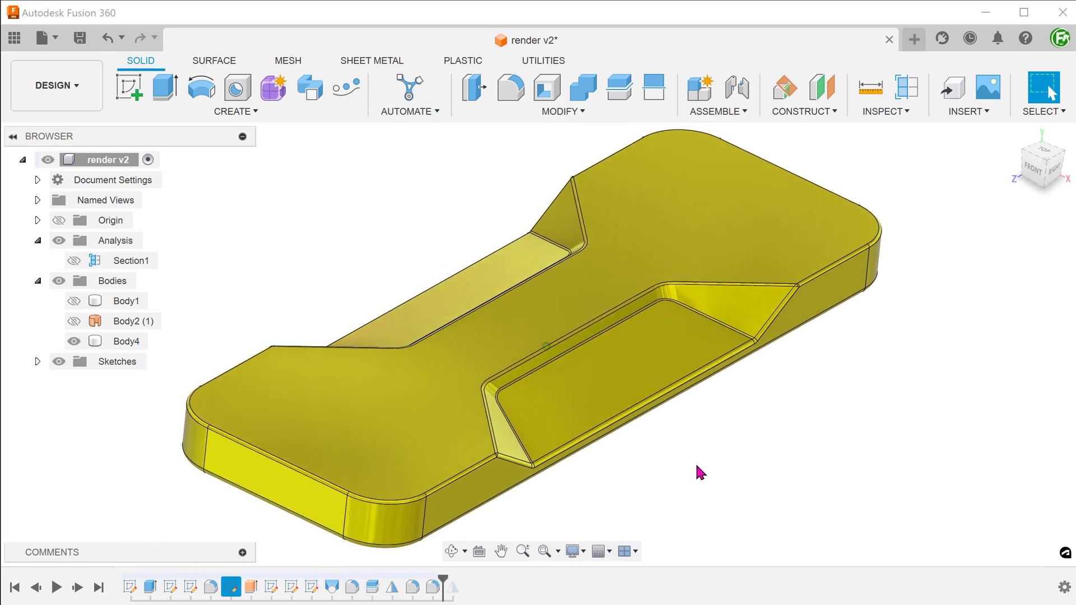
click(743, 315)
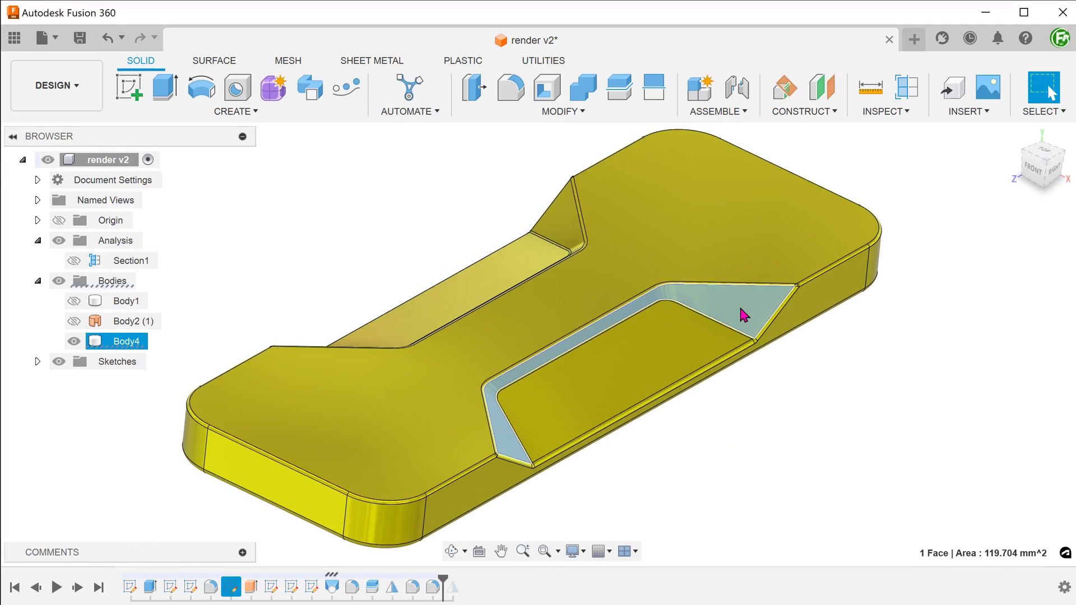
click(689, 353)
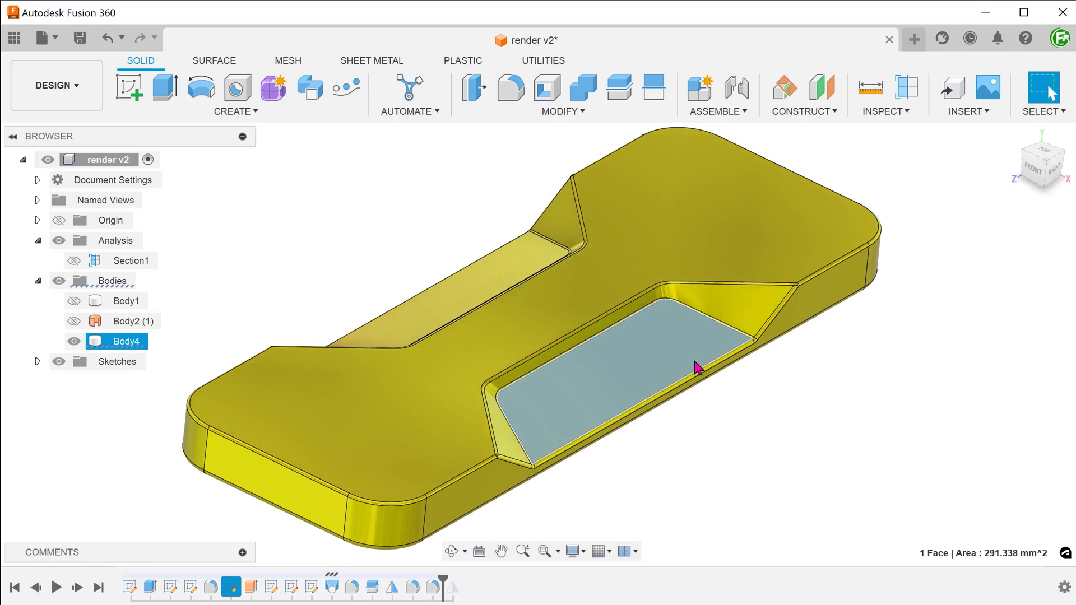
click(794, 426)
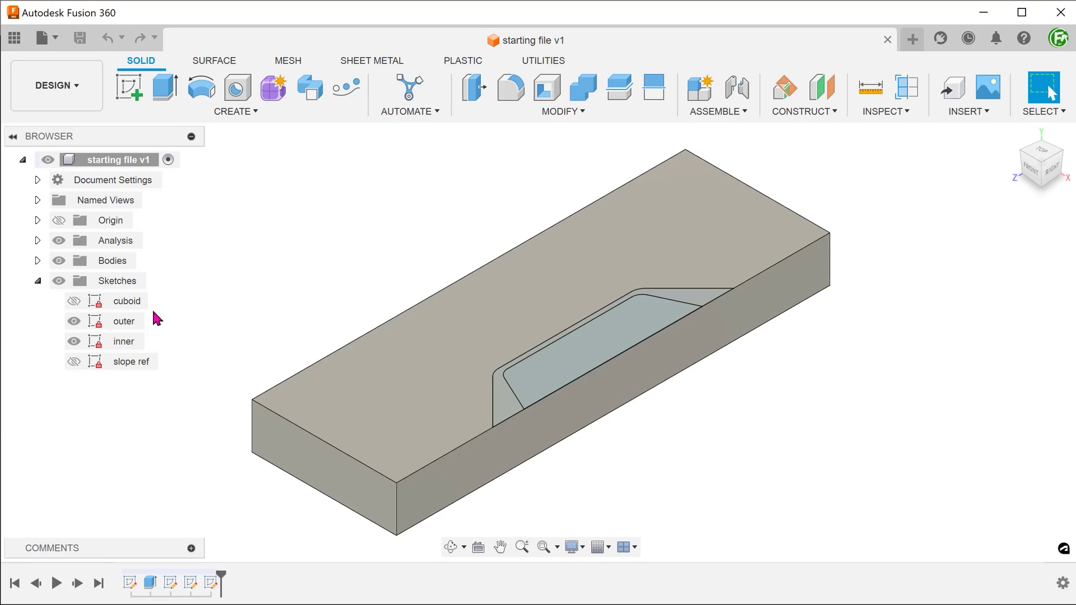
Highlight the outer and inner sketches in the starting file to review their profiles on the block's top face.
click(133, 322)
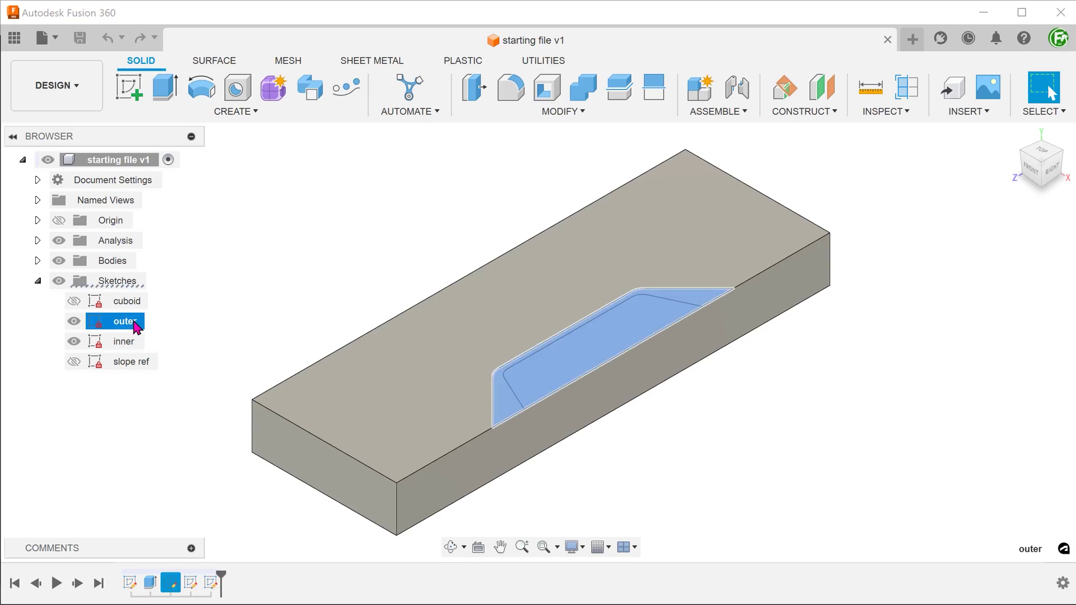
click(132, 344)
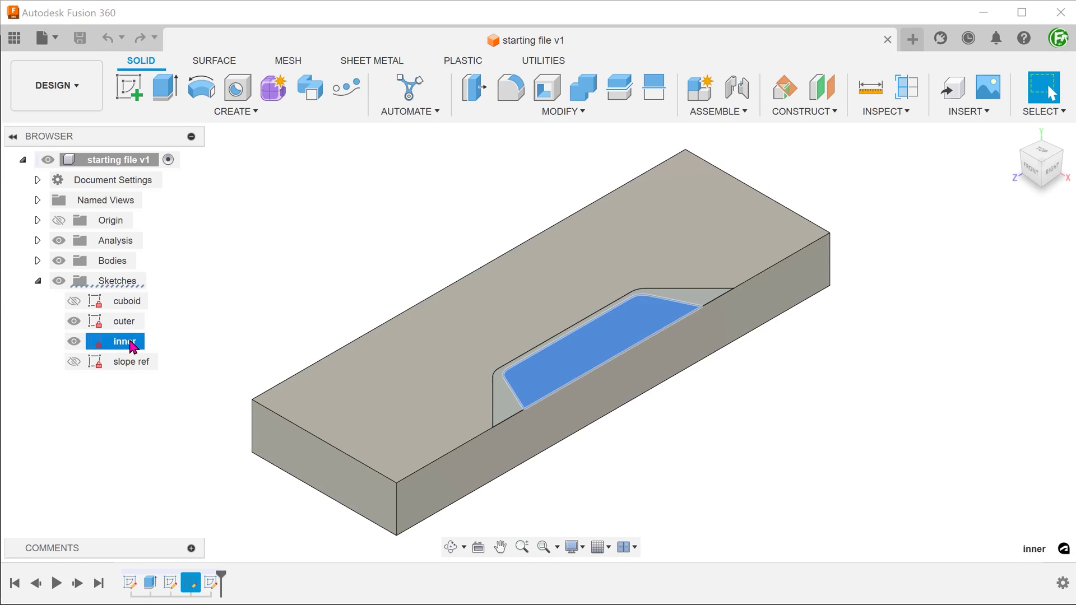
click(253, 306)
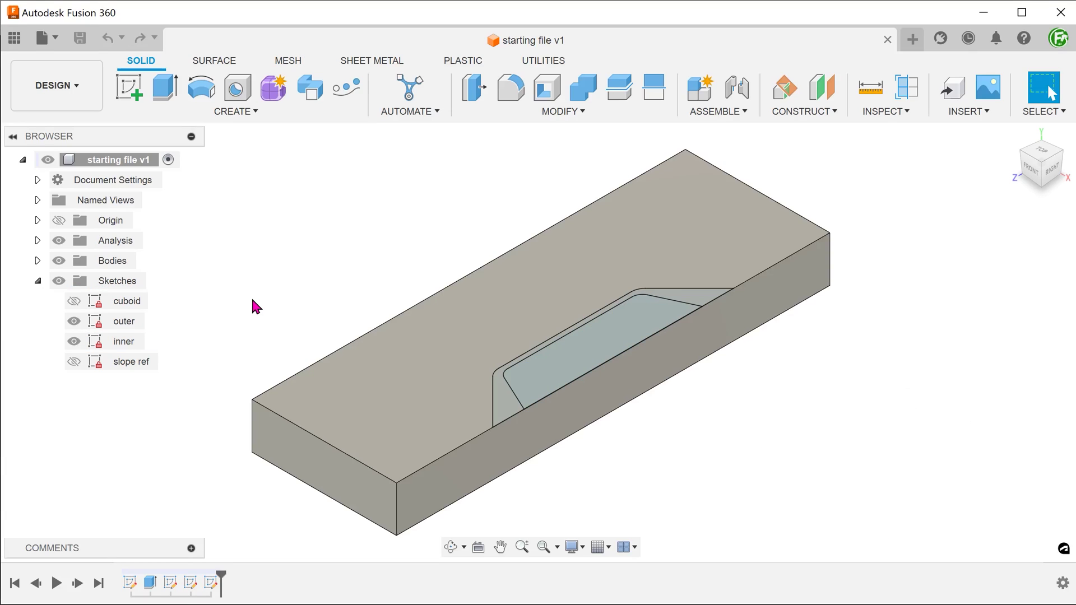
Show the slope ref sketch and inspect its angled line on the block's front end face.
click(74, 361)
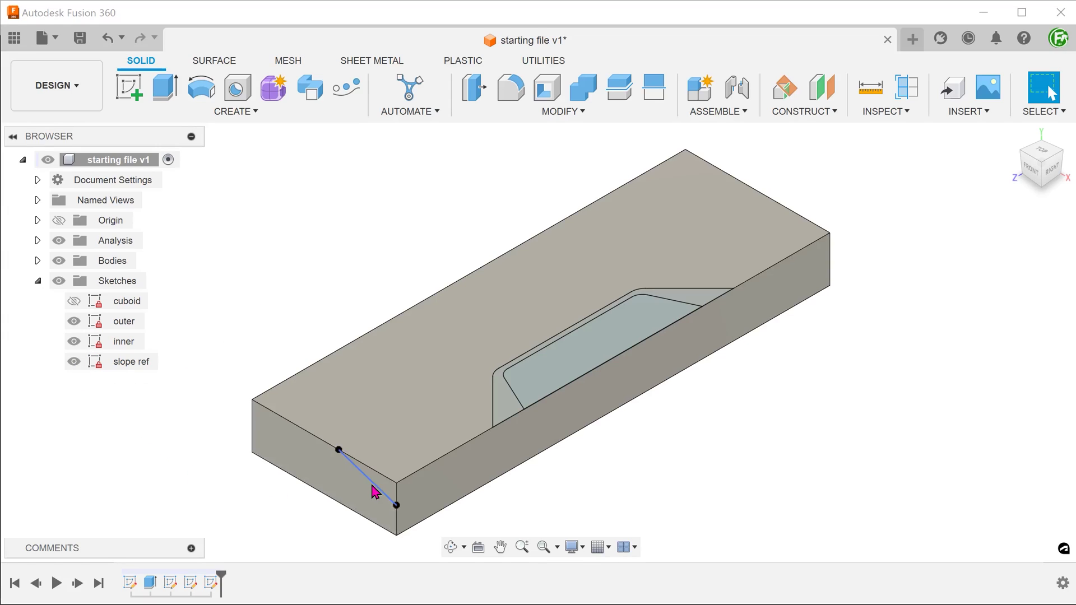
click(369, 480)
mouse_move(159, 468)
shift+middle_down()
mouse_move(406, 468)
mouse_move(414, 503)
mouse_move(374, 506)
mouse_move(379, 500)
mouse_move(252, 448)
mouse_move(214, 458)
shift+middle_up()
click(215, 458)
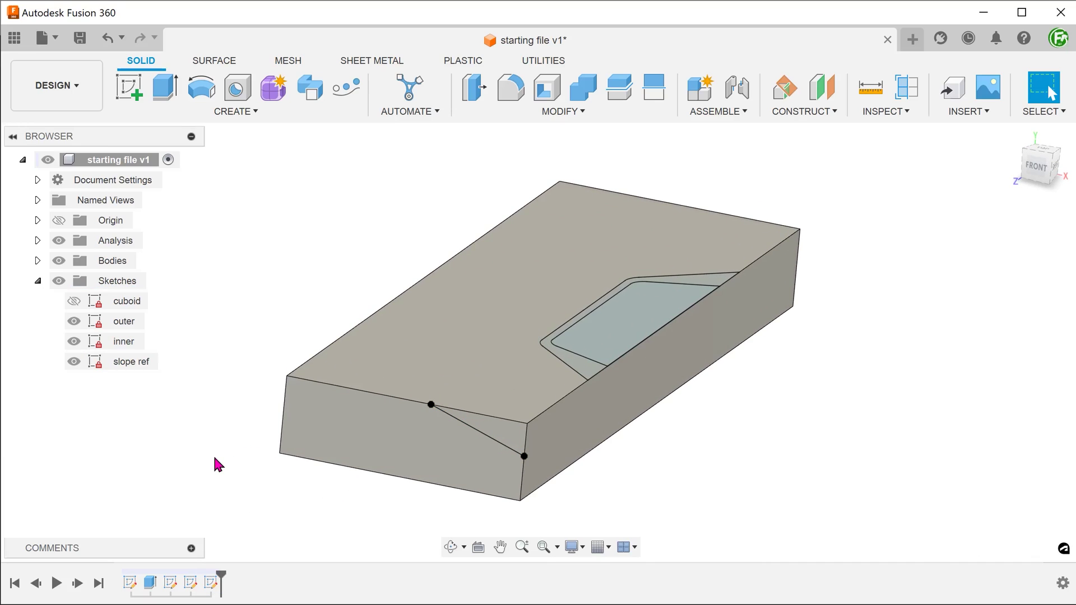
Compare the outer and inner sketch profiles with the slope line by highlighting each in turn.
click(149, 324)
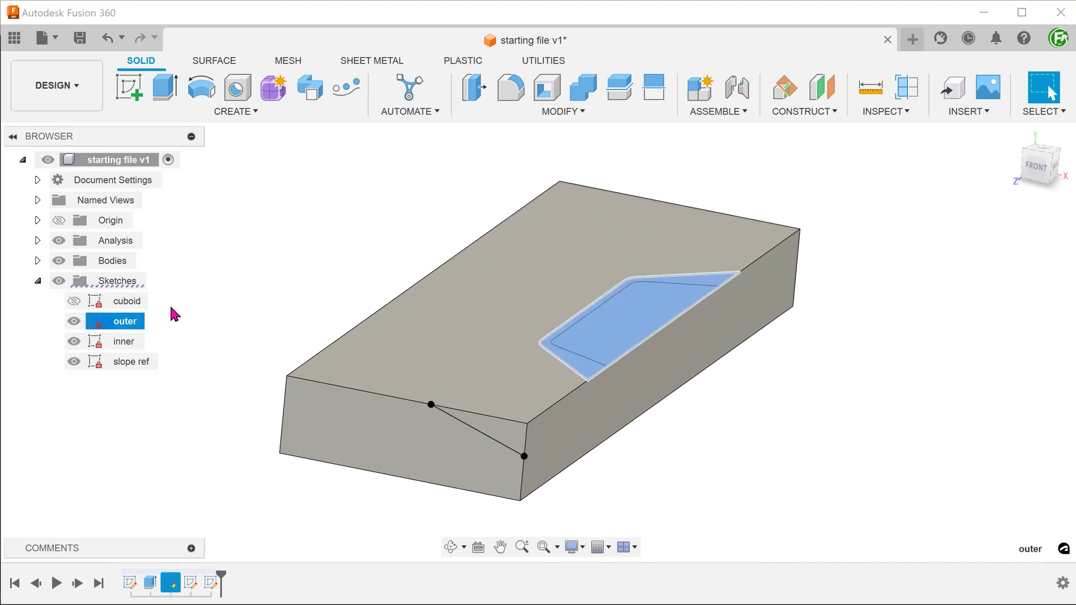
click(240, 296)
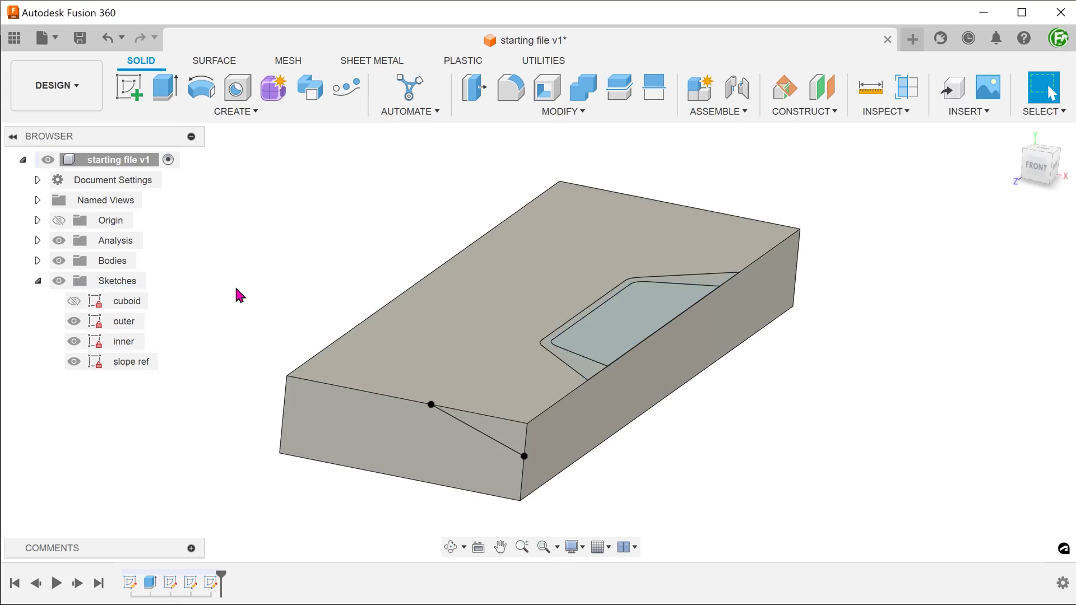
click(132, 343)
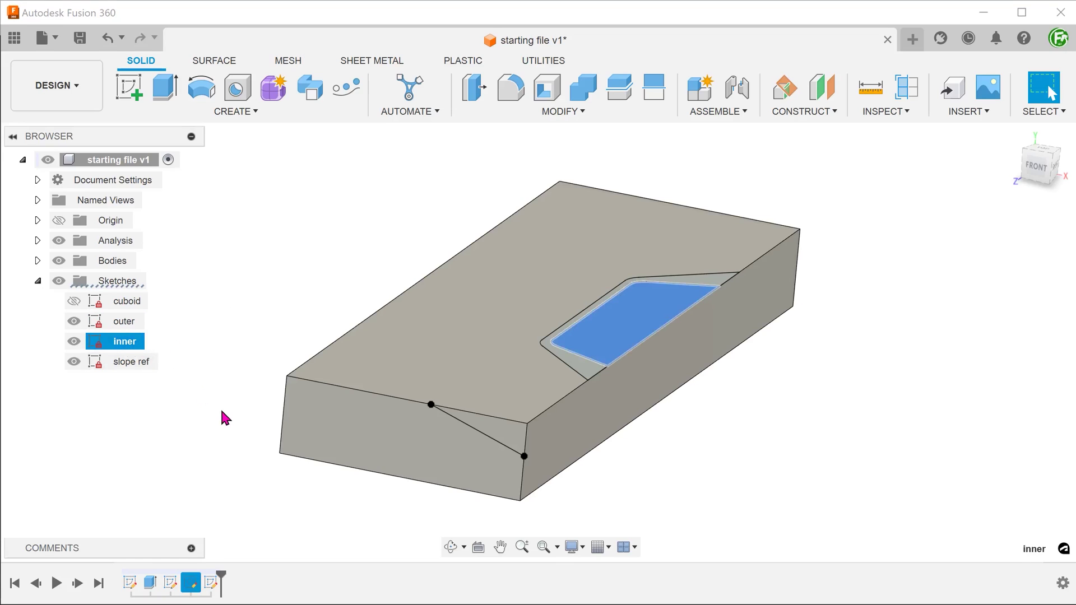
click(251, 272)
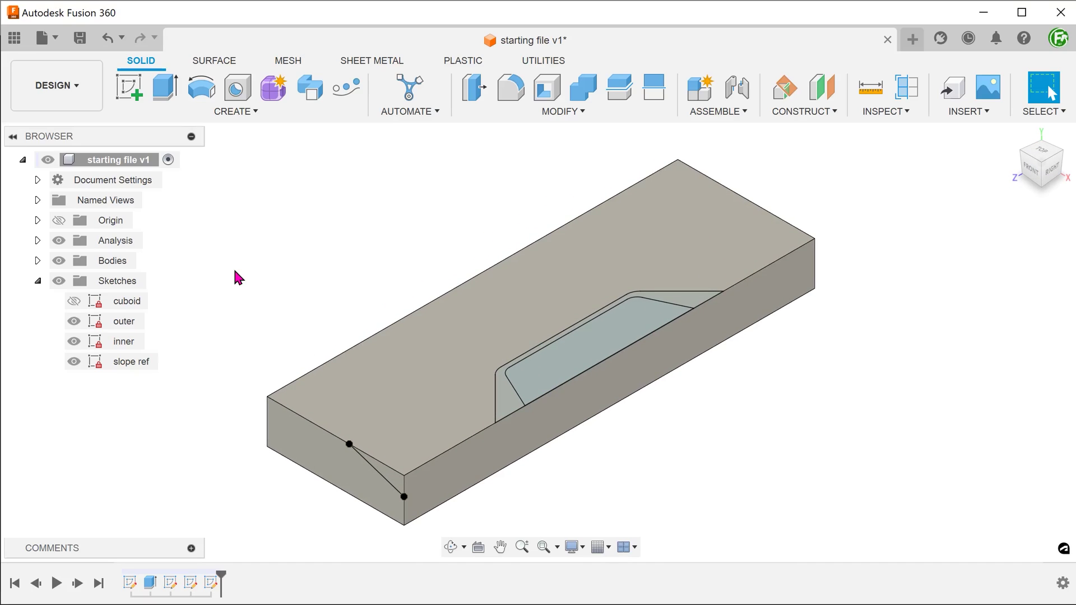
Extrude the slope ref line as a new surface body by -100 mm through the length of the block.
click(212, 62)
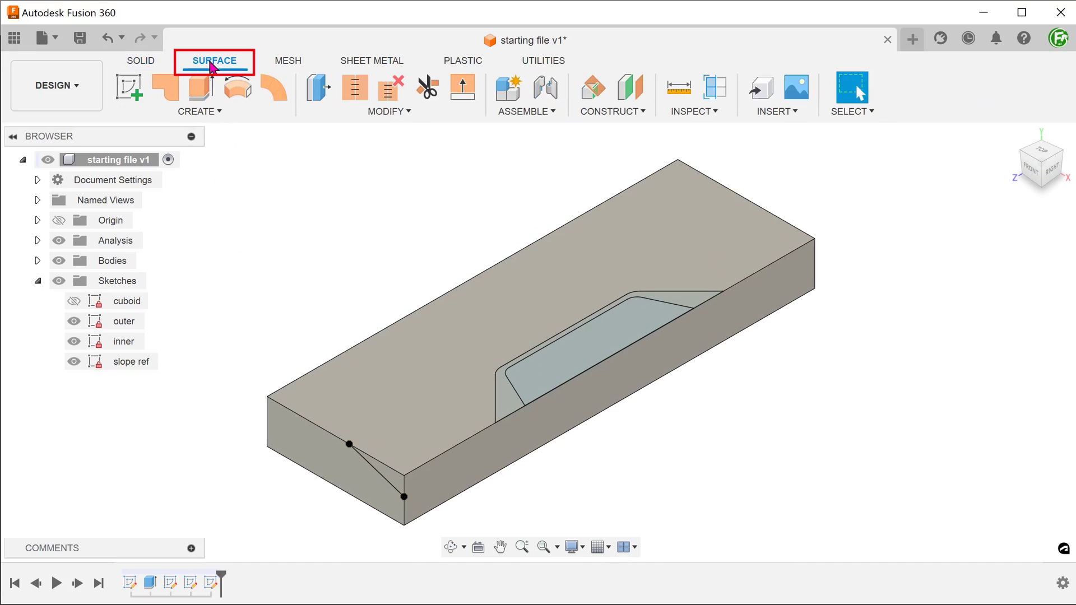
click(211, 112)
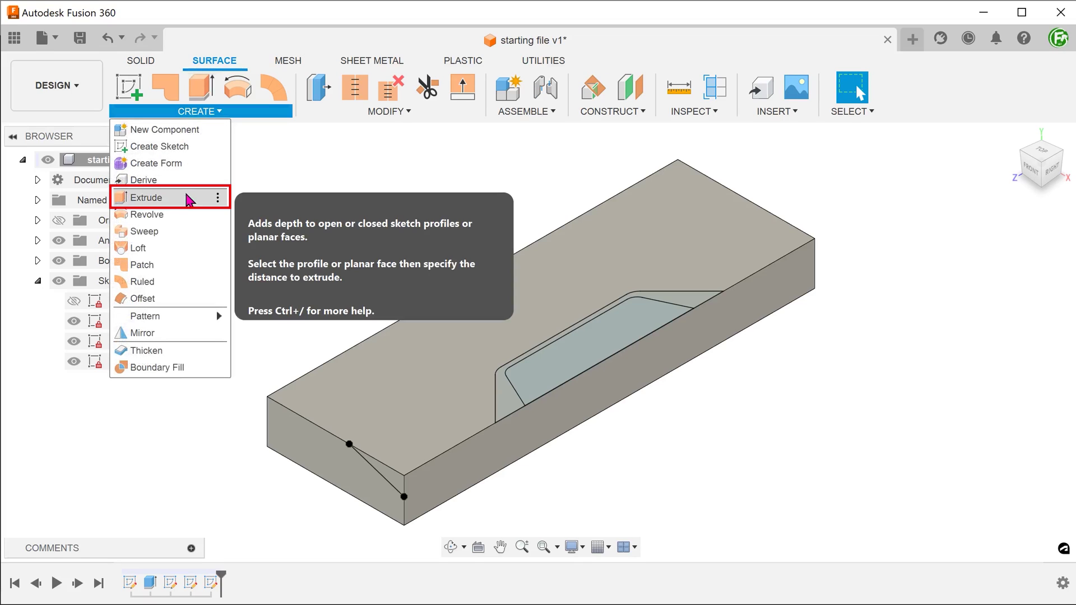
click(190, 199)
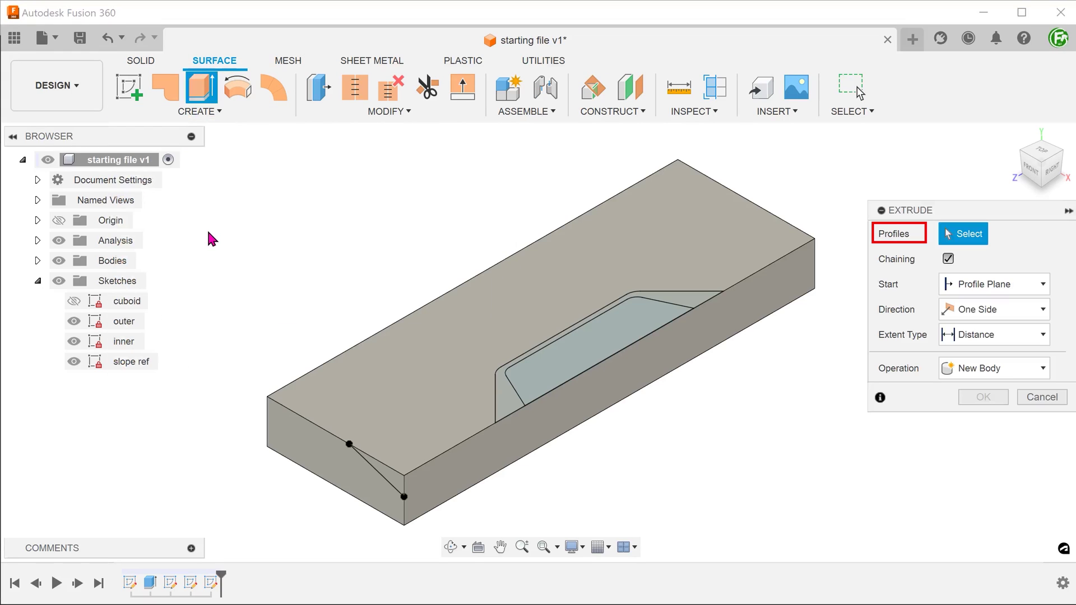
click(381, 483)
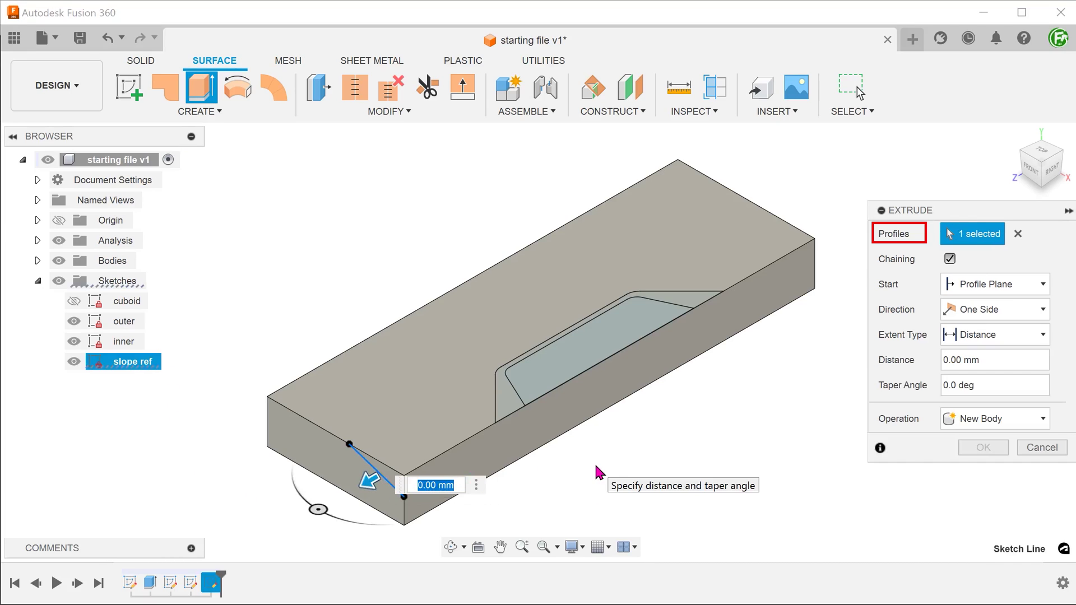
drag(369, 481, 824, 238)
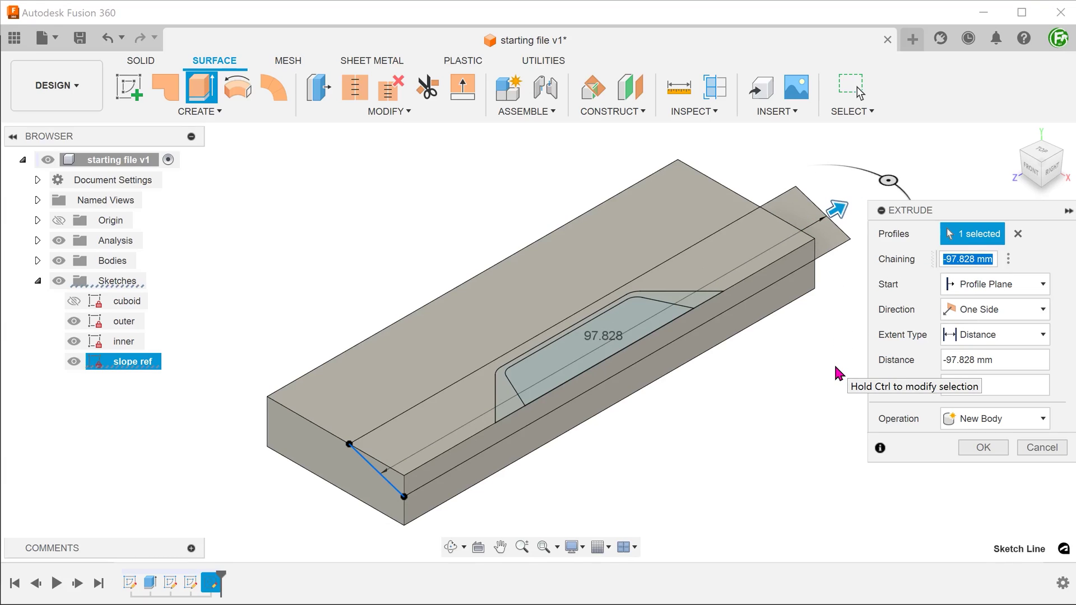
click(995, 360)
text(-100)
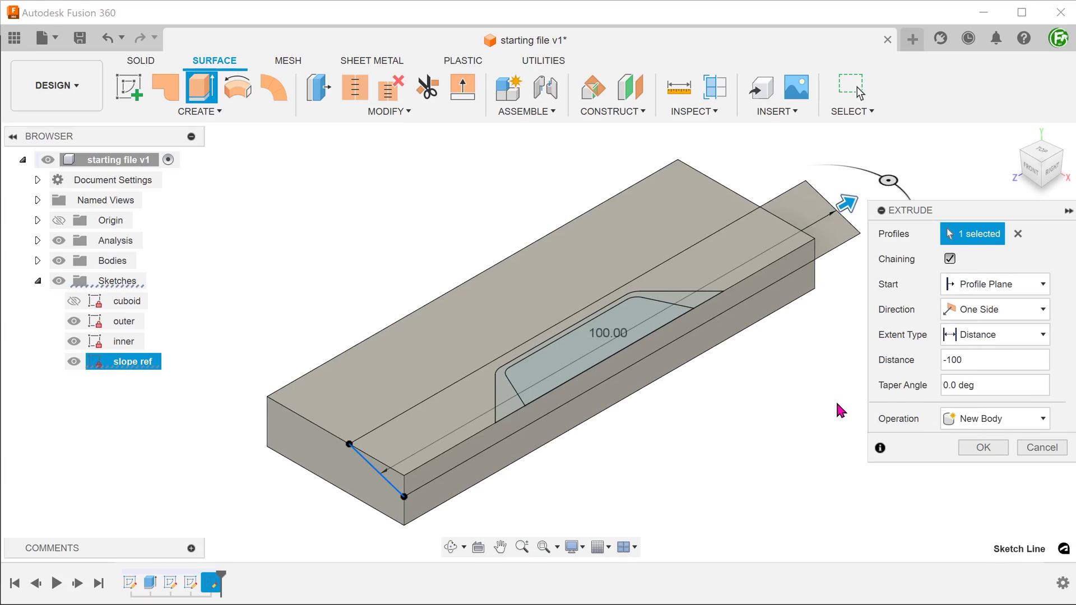
key(Return)
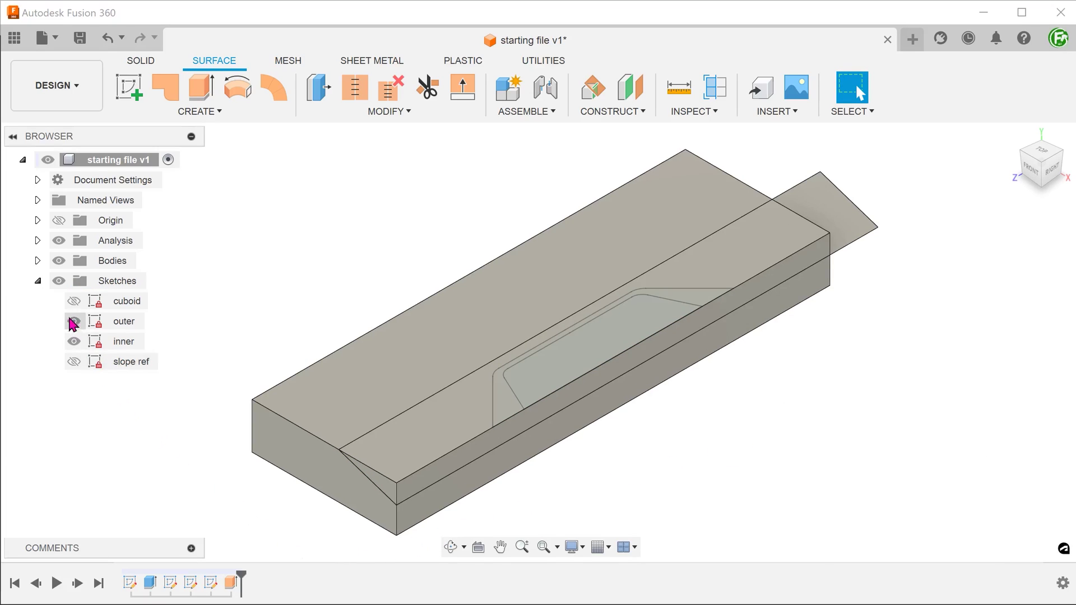
Hide the solid block Body1 and the outer sketch, leaving the sloped surface and the inner sketch displayed.
click(37, 262)
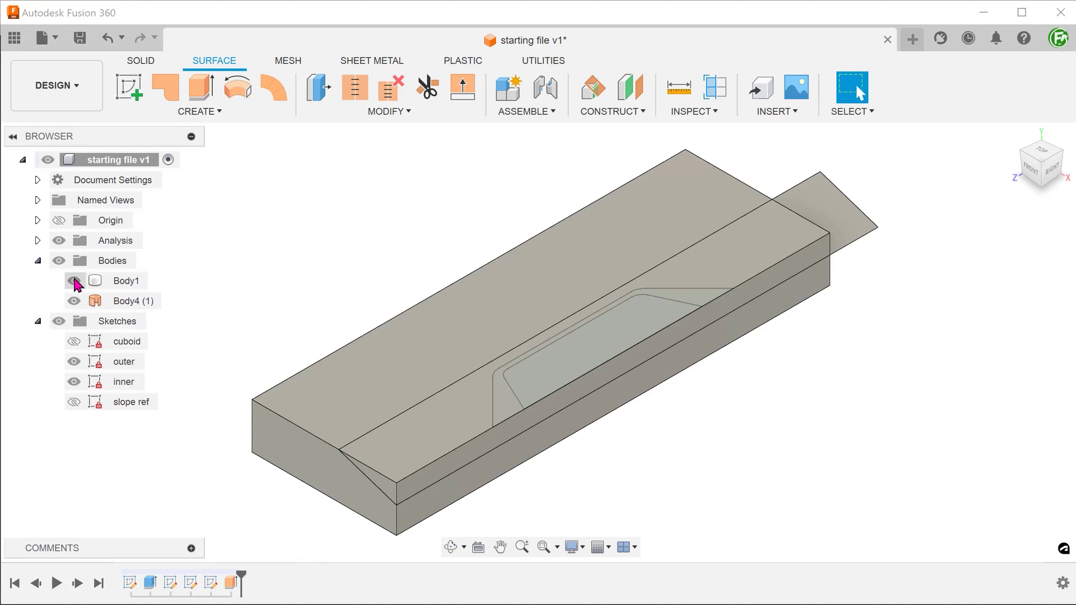
click(75, 281)
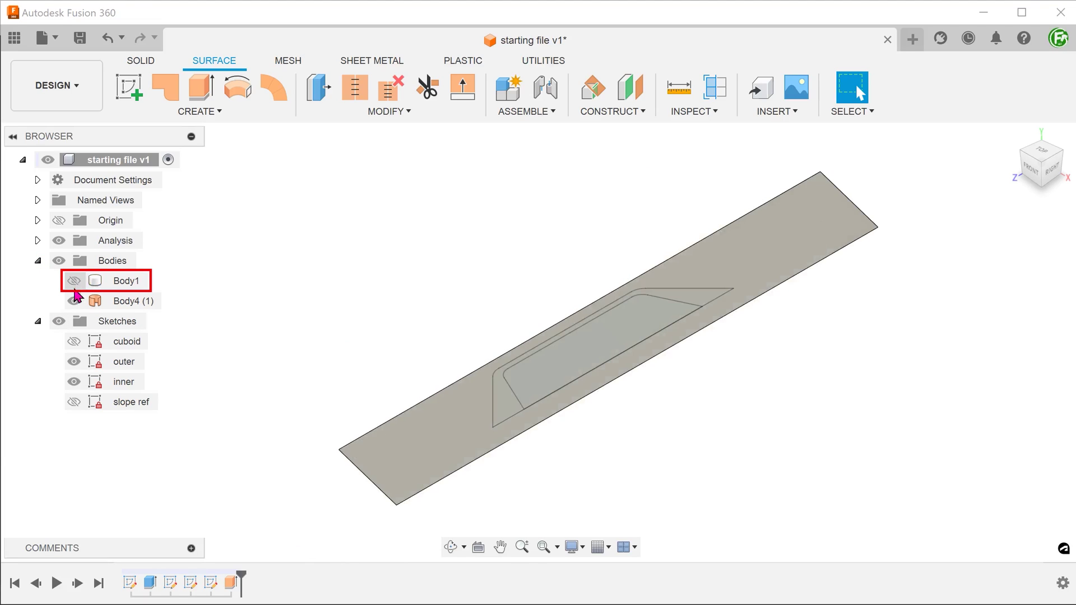
click(75, 361)
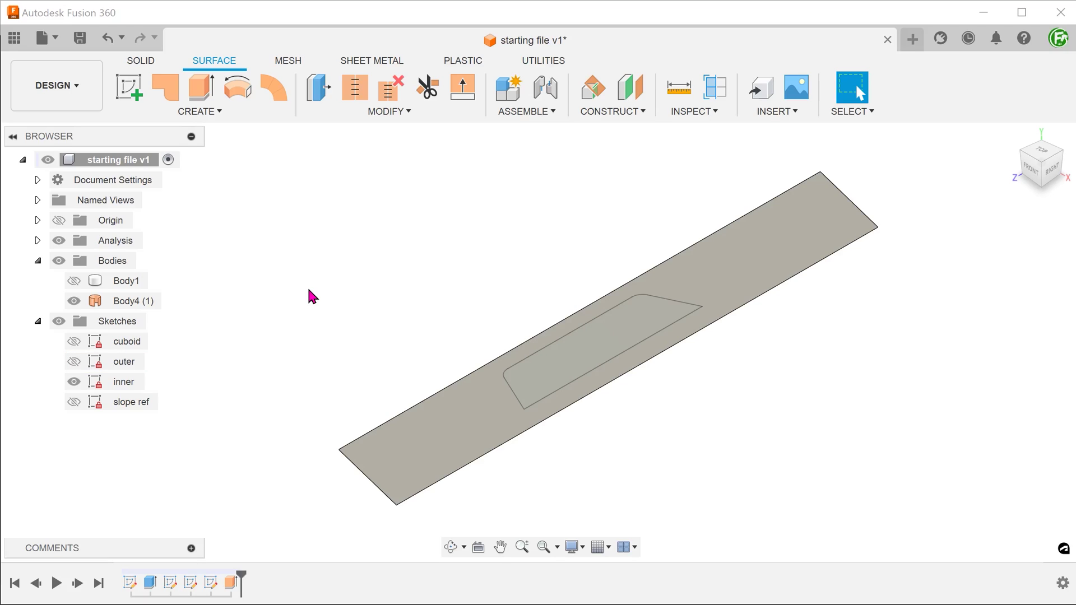
Create a new sketch on the sloped surface.
click(434, 417)
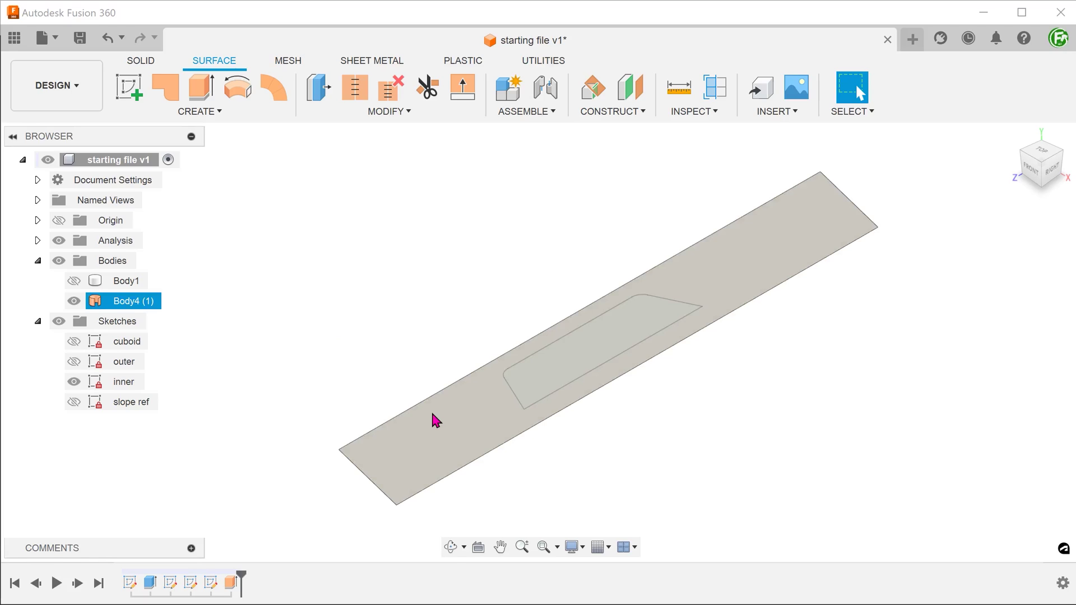
click(437, 422)
right_click(439, 425)
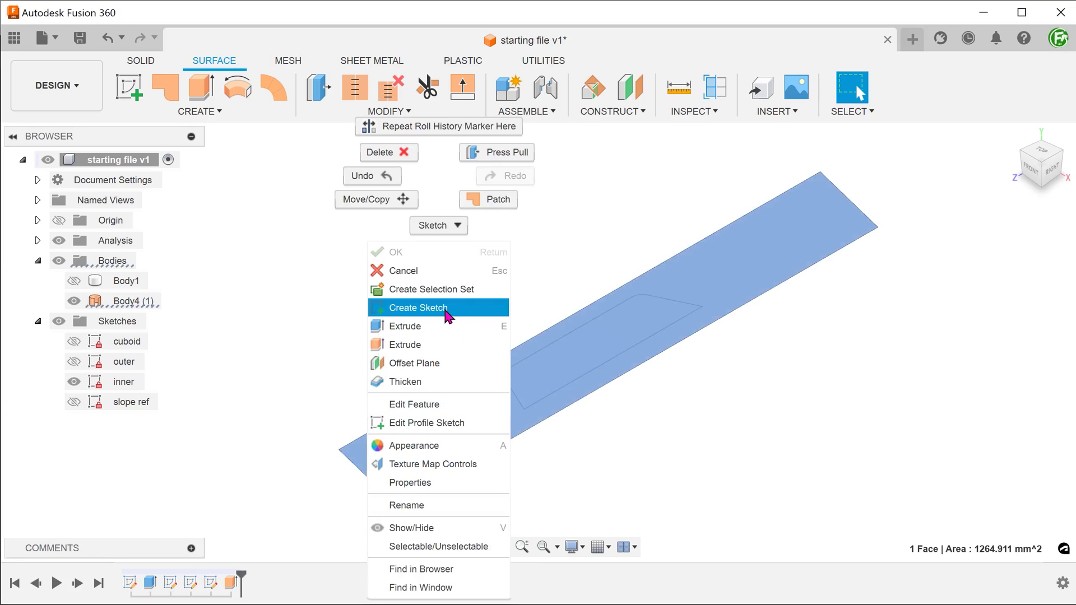
click(446, 312)
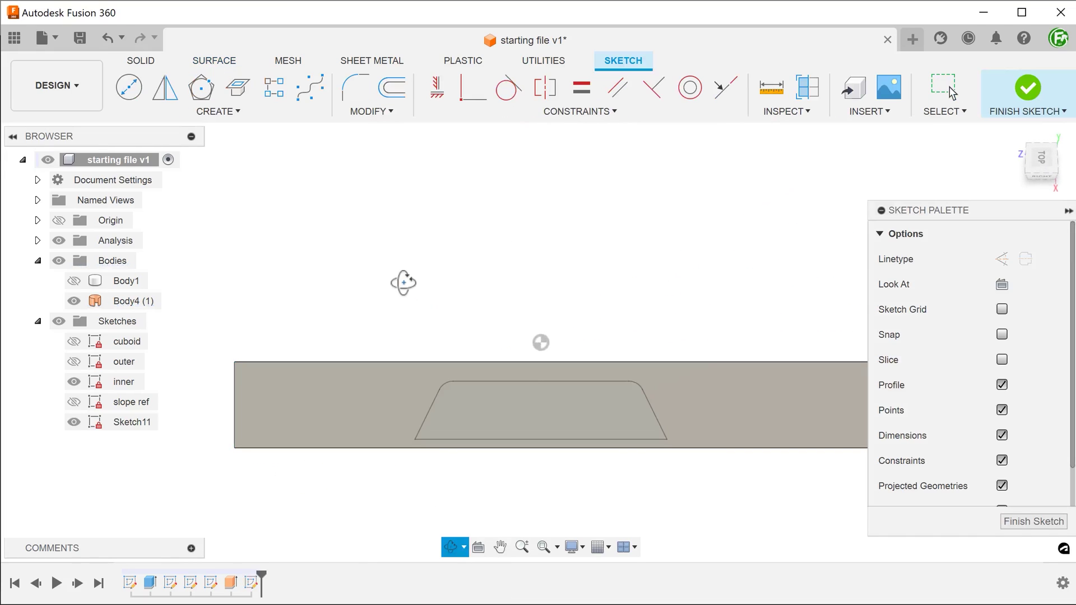
Set up a Project To Surface with the sloped surface as the face and the inner sketch's seven profile curves as the curves.
shift+middle_drag(404, 283, 279, 275)
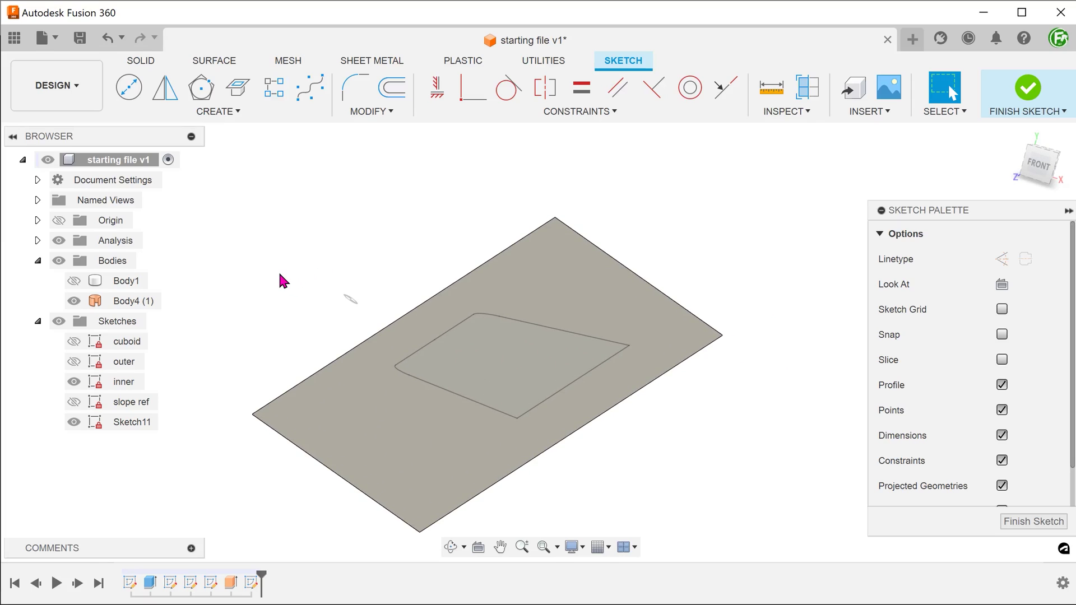
click(214, 112)
mouse_move(211, 366)
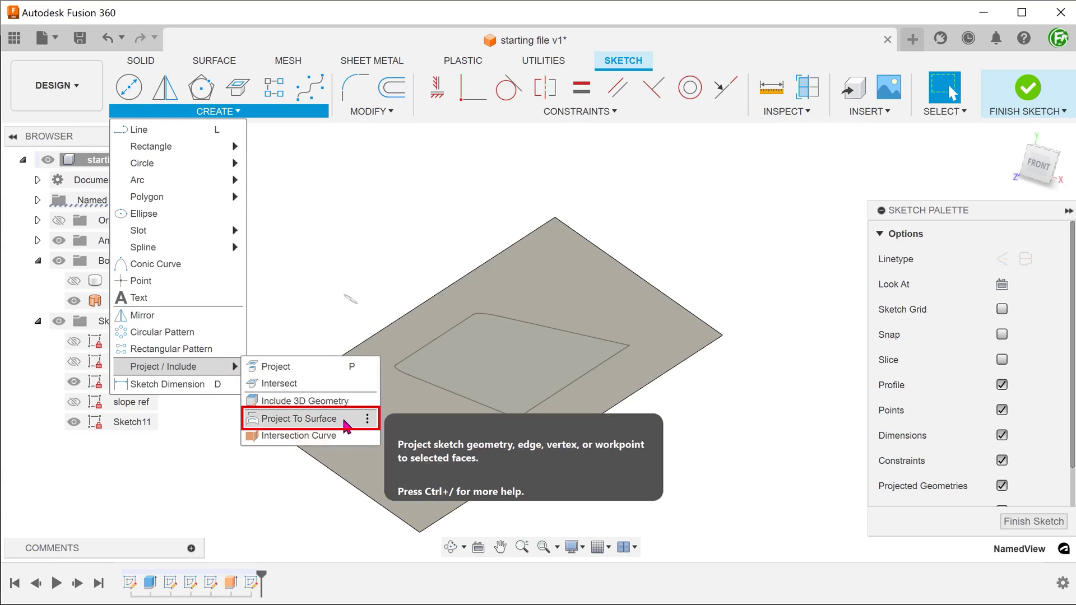
click(344, 425)
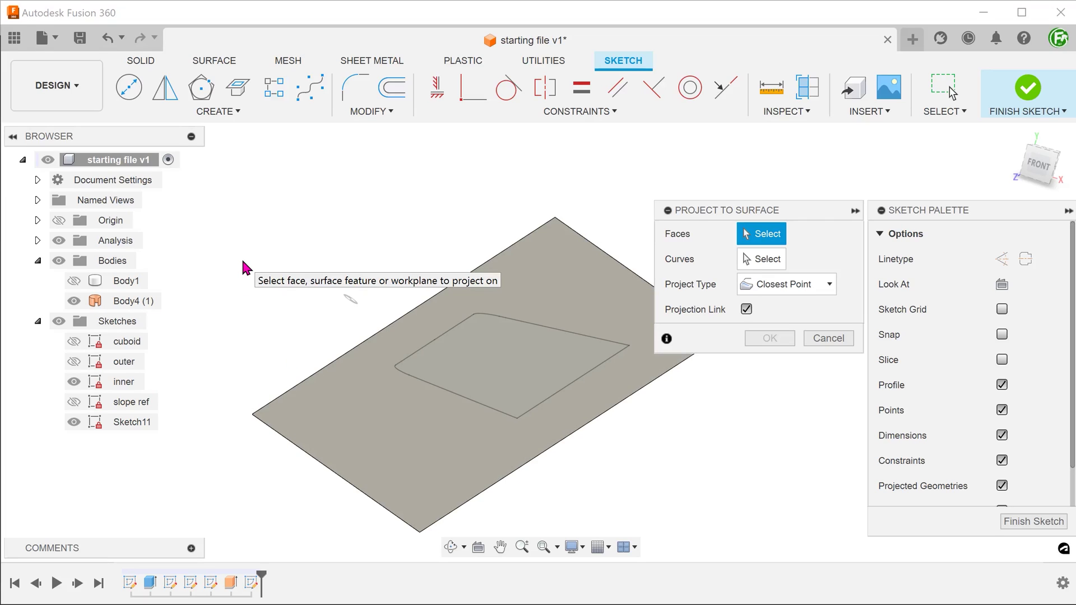
click(528, 284)
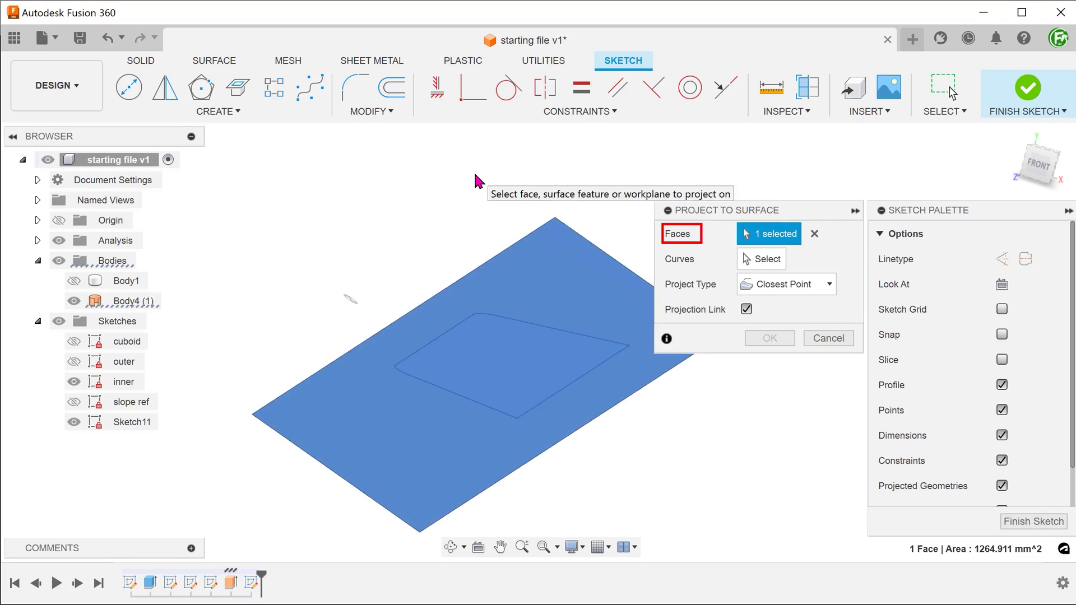
click(766, 262)
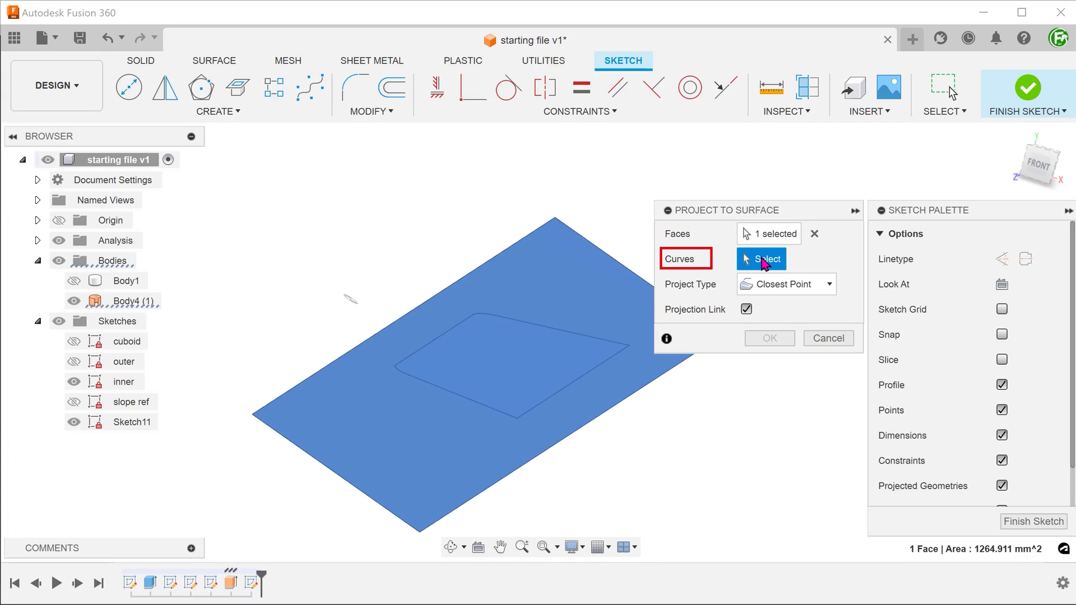
click(541, 331)
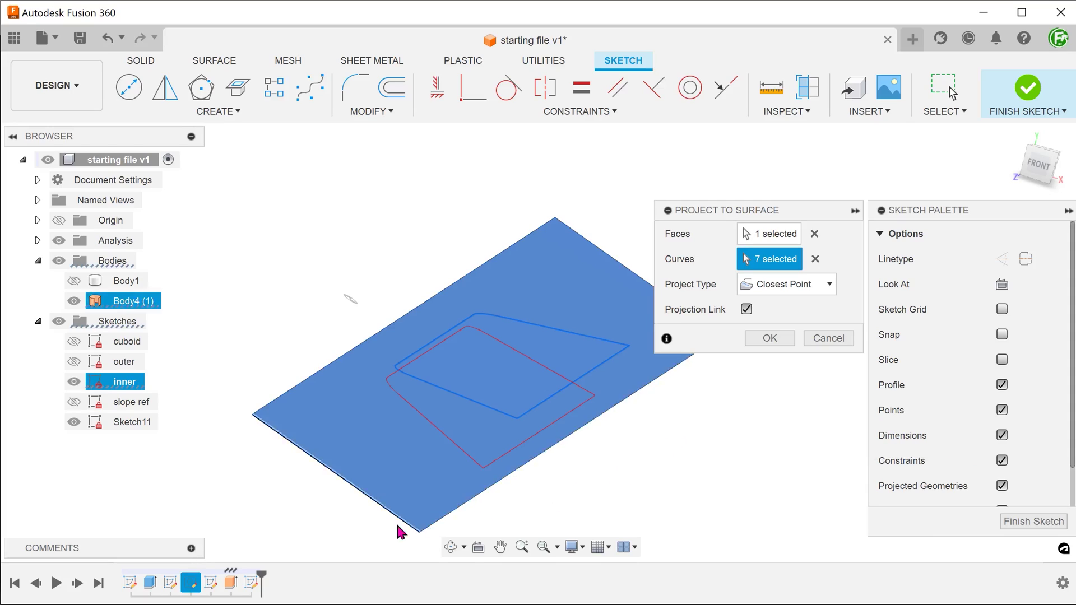
Show Body1, project the inner curves with the Along Vector type in the vertical Y axis direction, and finish the sketch.
click(74, 281)
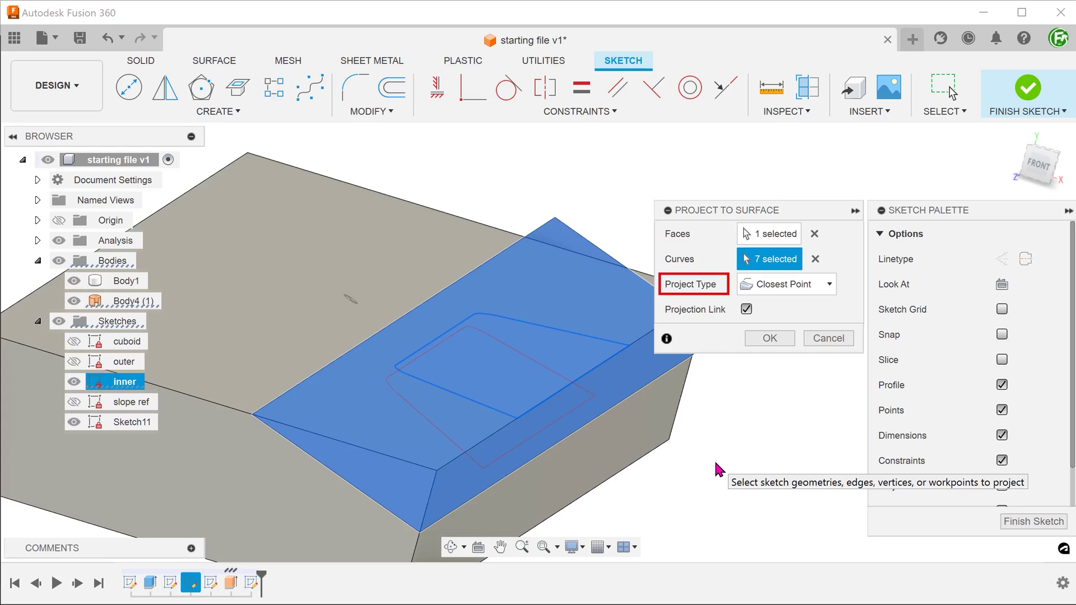
click(830, 285)
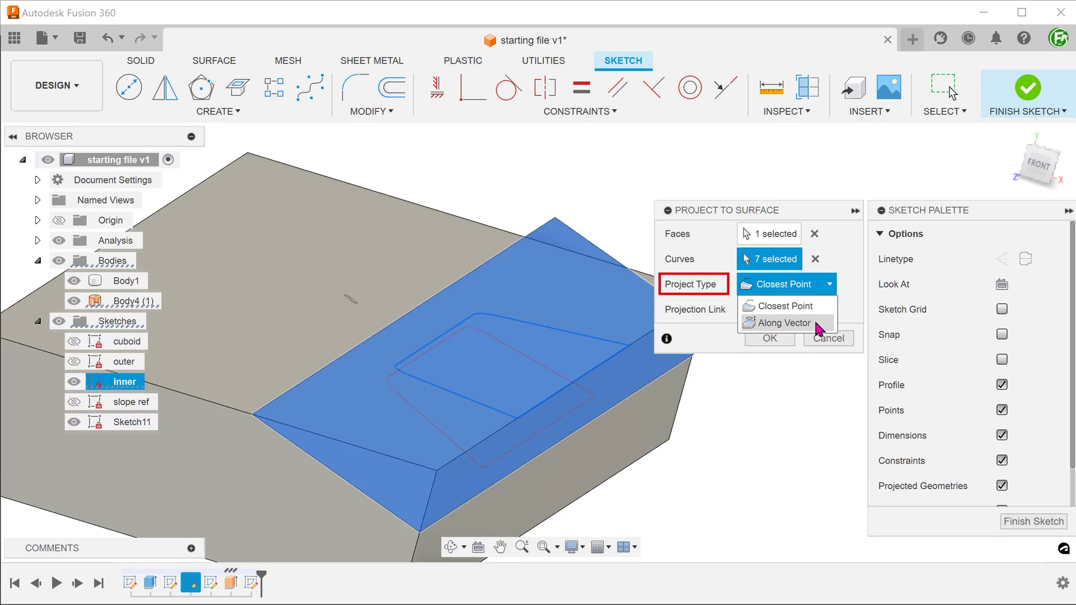
click(784, 323)
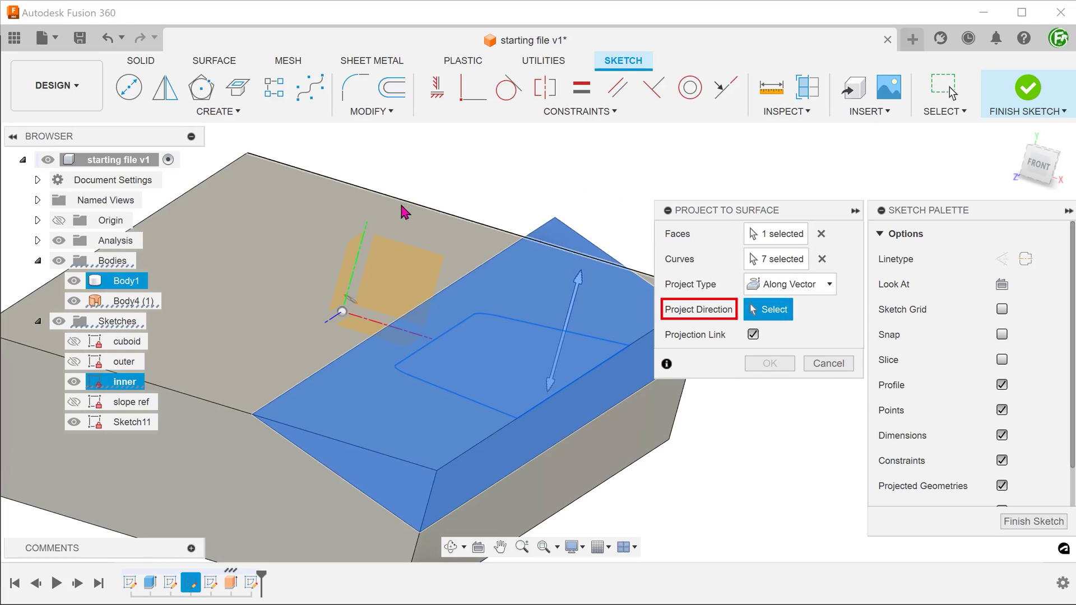
click(367, 231)
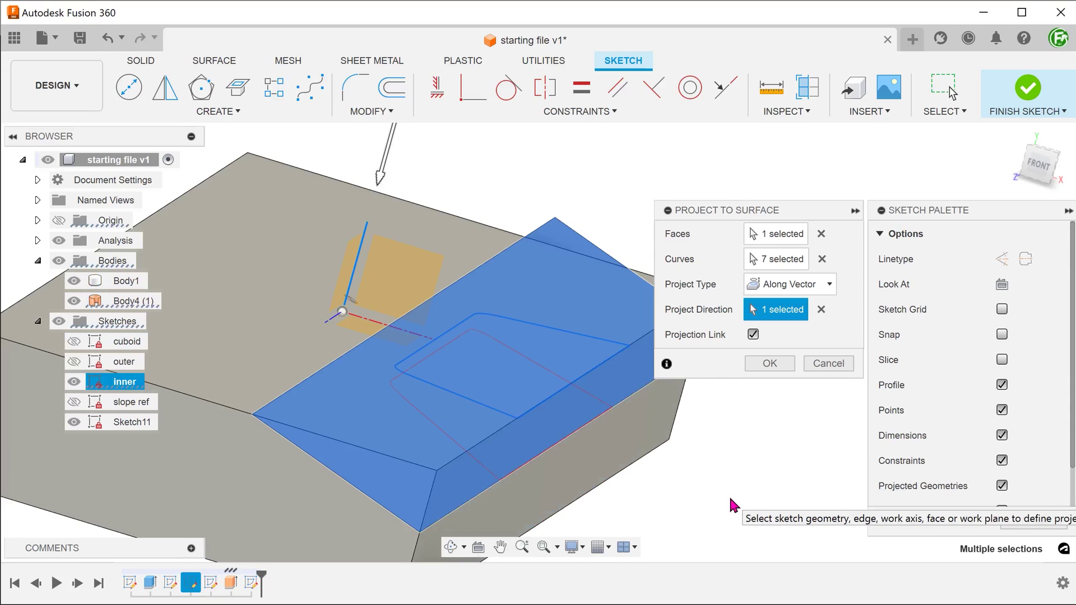
click(770, 364)
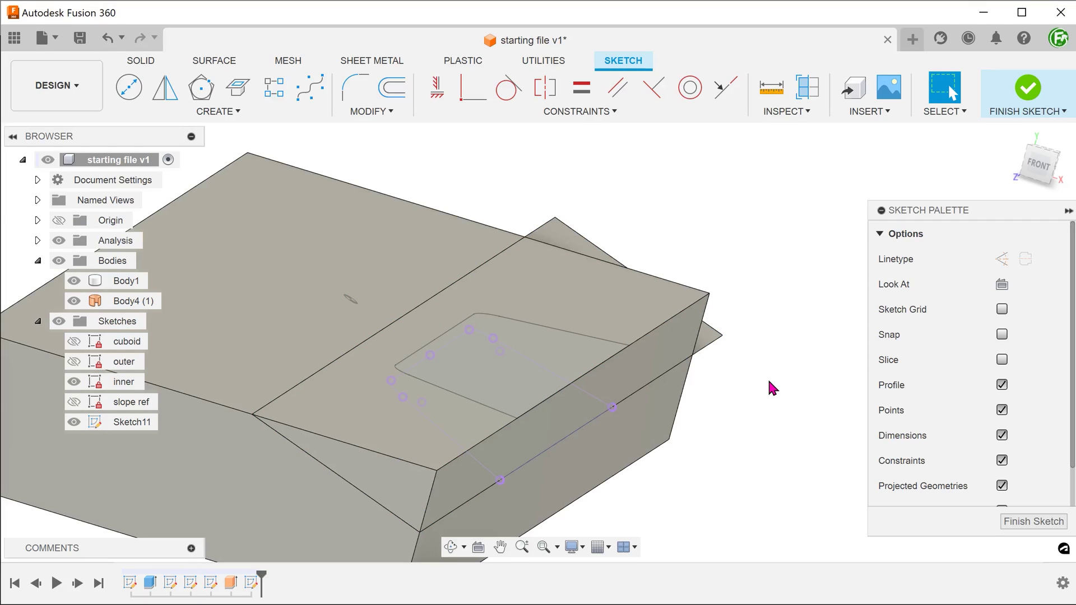
click(1028, 88)
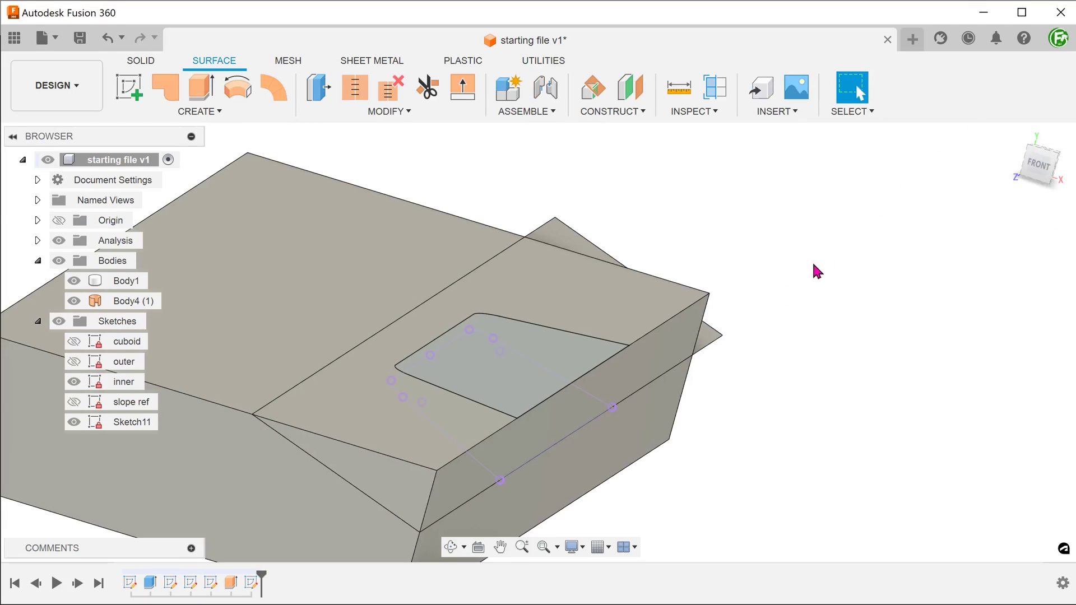
Hide the sloped surface Body4 (1) and the inner sketch, leaving the block and the projected curves displayed.
click(1000, 147)
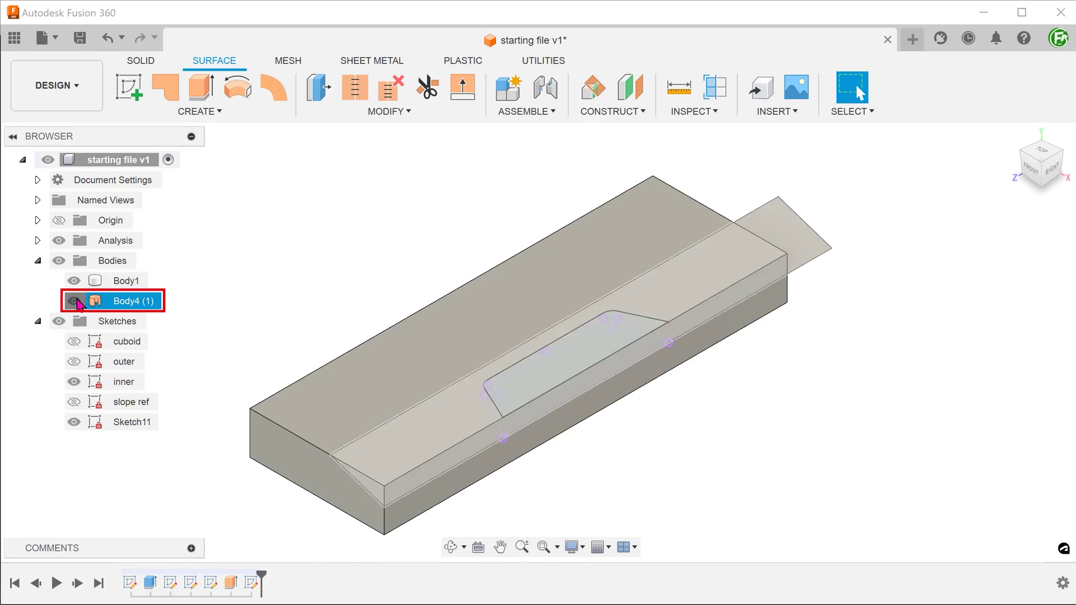
click(75, 302)
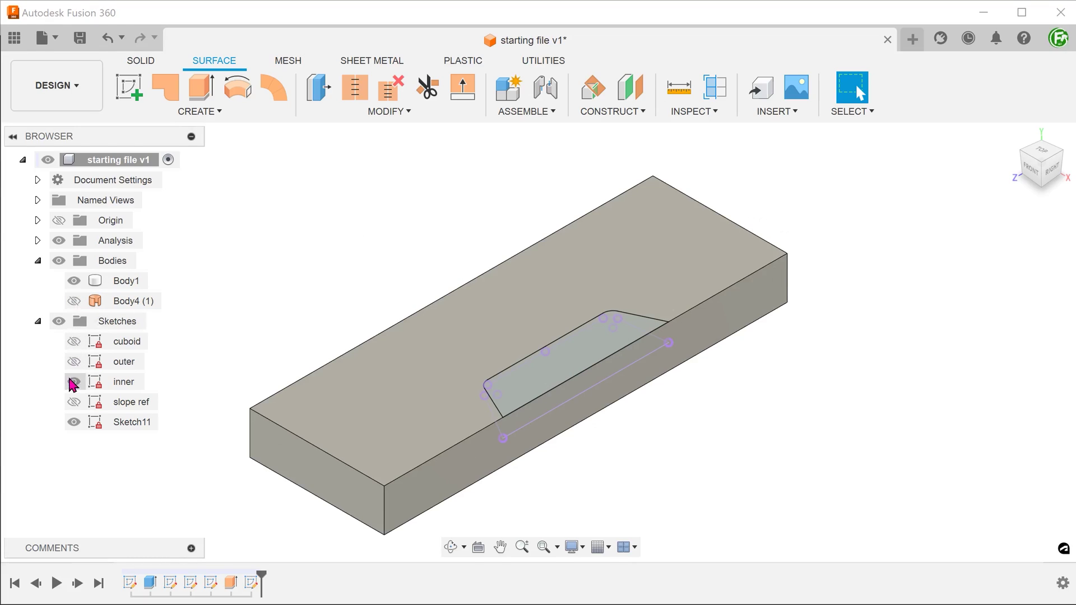
click(74, 382)
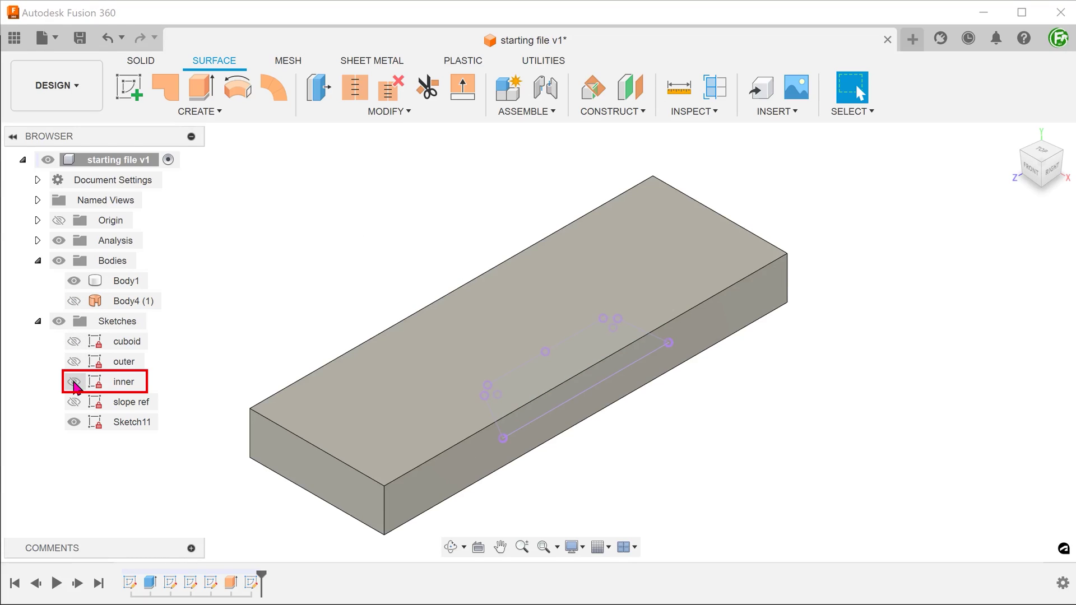
Rename the sketch containing the projected curves as "projected inner sketch" and widen the browser to fit the name.
click(130, 424)
double_click(128, 422)
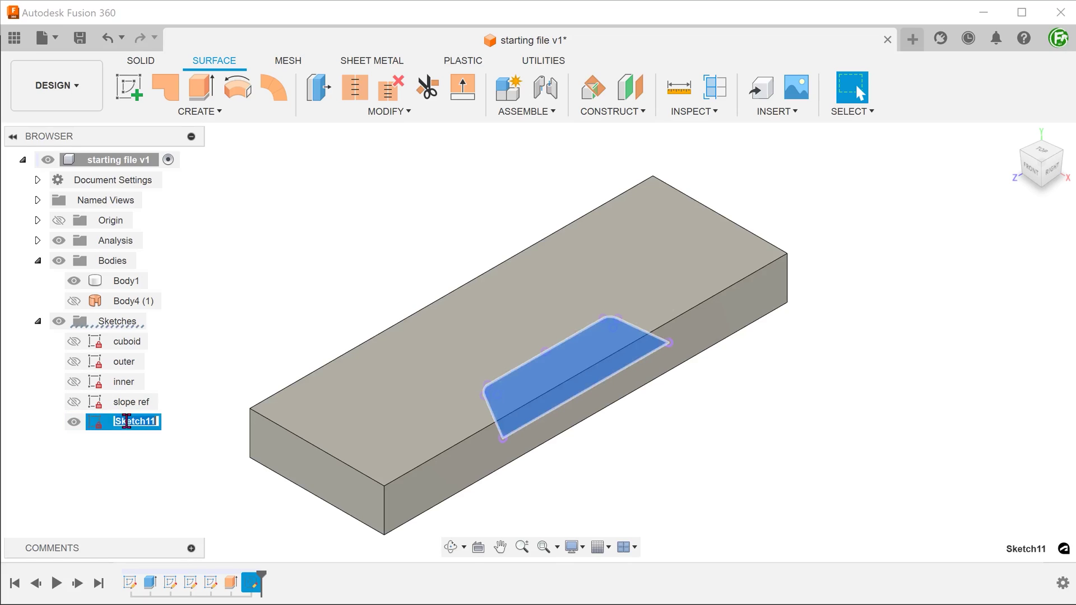
text(projected inner s)
key(Return)
click(163, 484)
drag(204, 140, 236, 138)
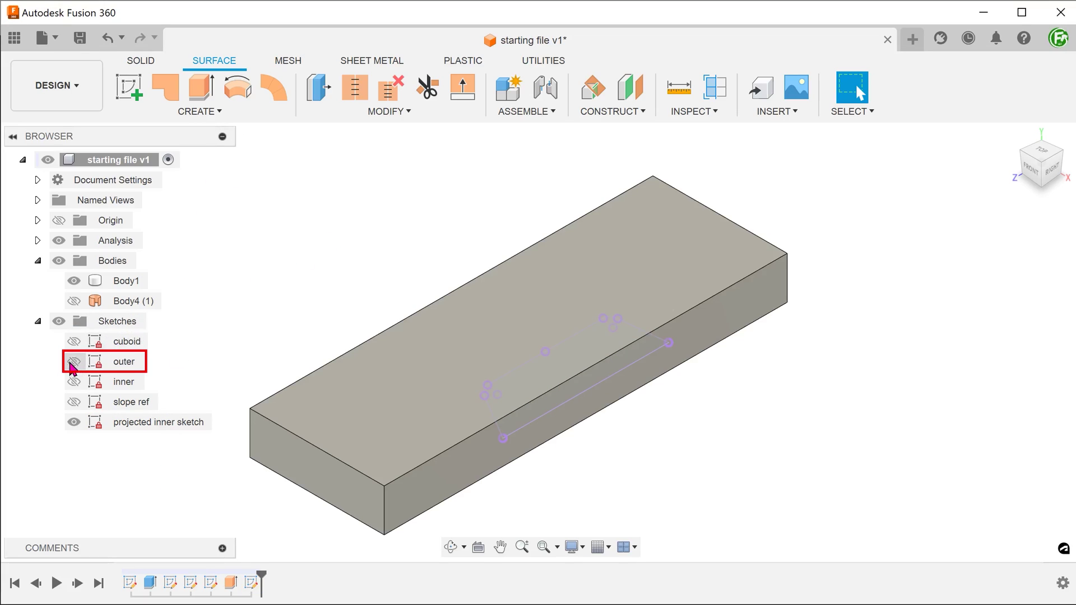
Show the outer sketch and loft from its profile to the projected inner sketch's profile, cutting the sloped recess into the block.
click(73, 362)
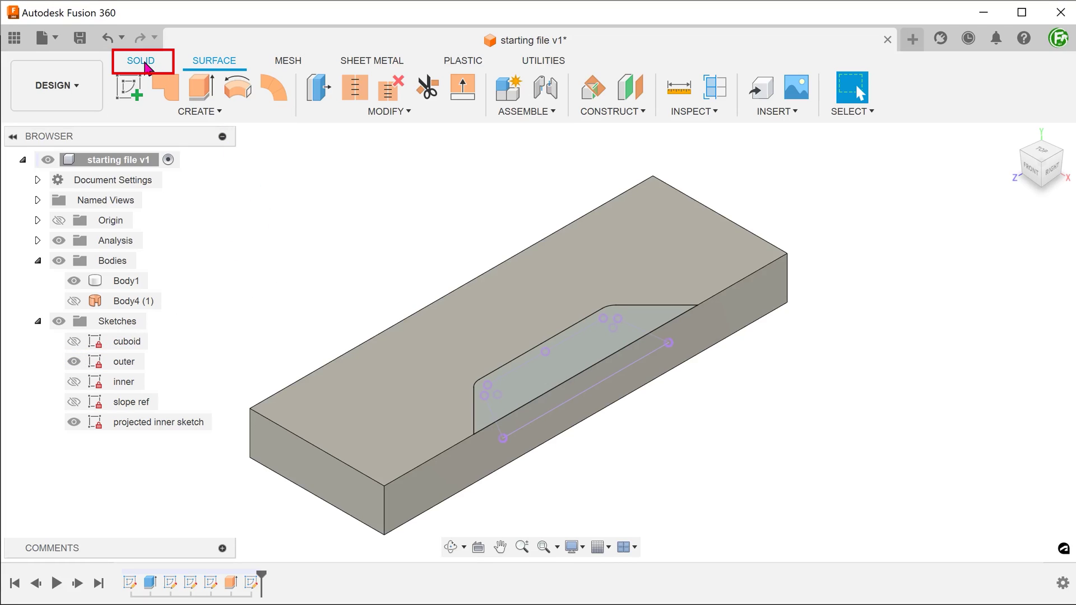
click(144, 63)
click(234, 112)
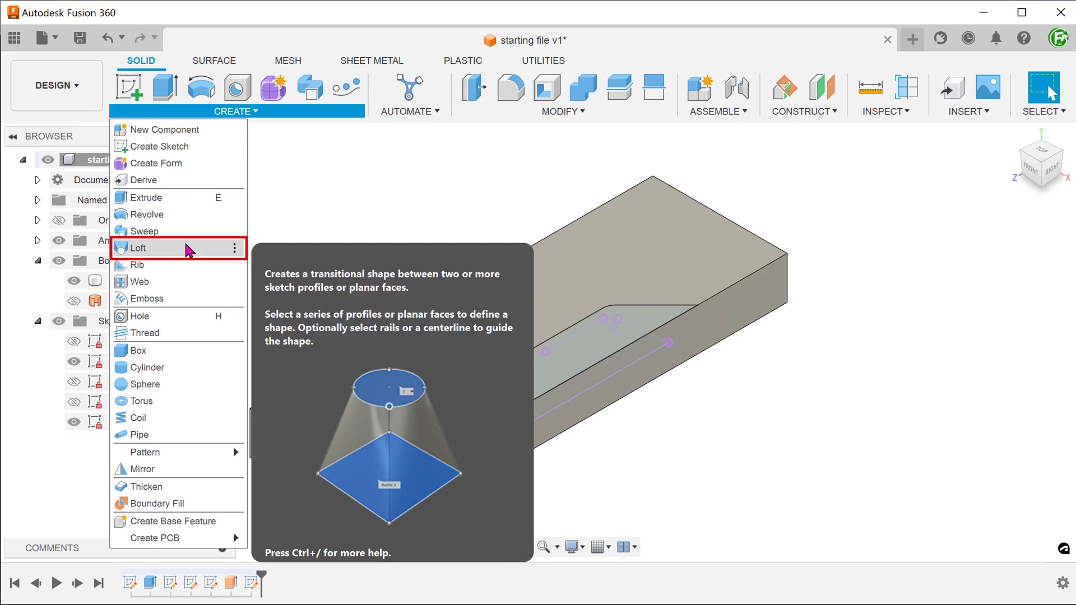
click(187, 248)
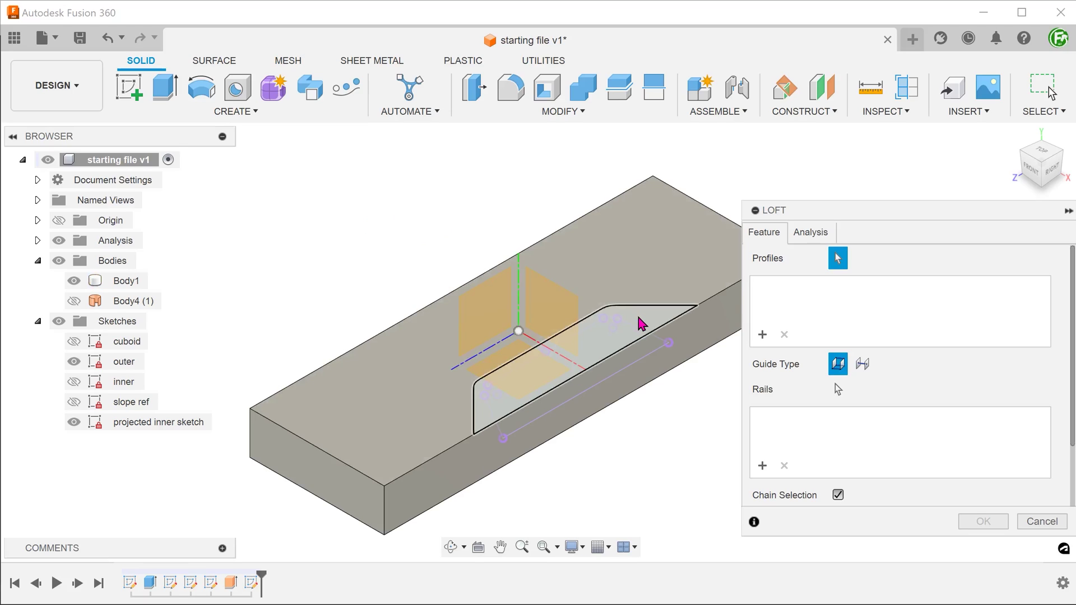
click(641, 324)
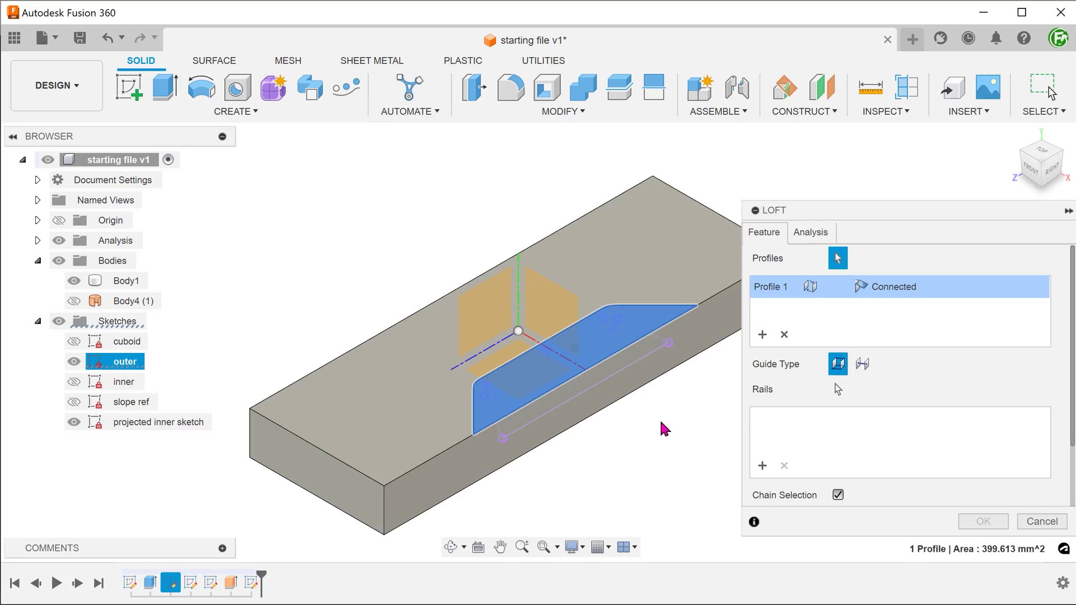
scroll(657, 419, up, 1)
scroll(622, 441, up, 3)
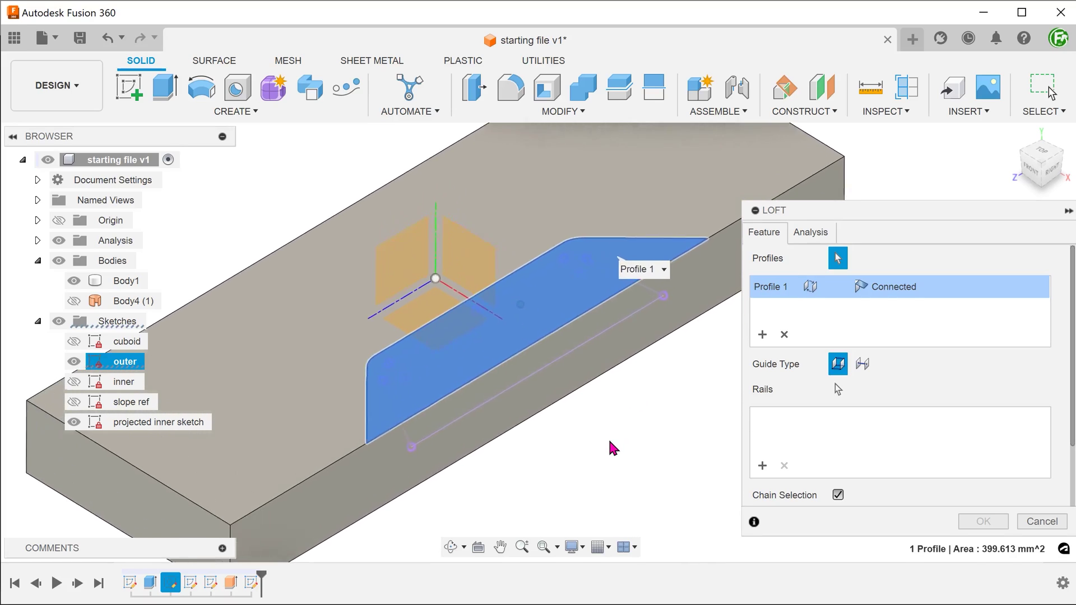
click(556, 356)
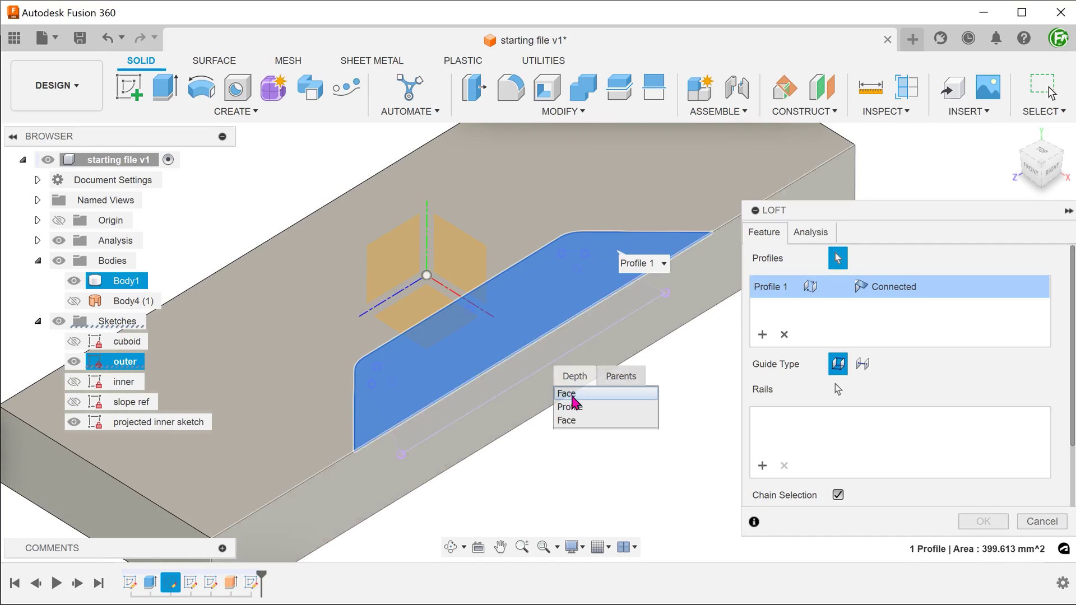
click(574, 407)
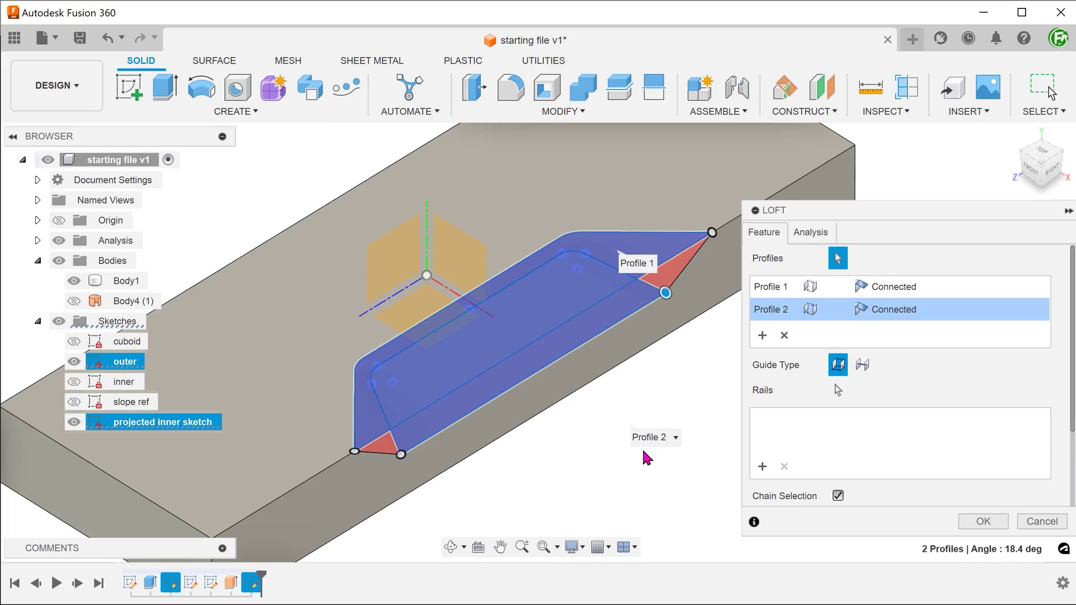
click(984, 521)
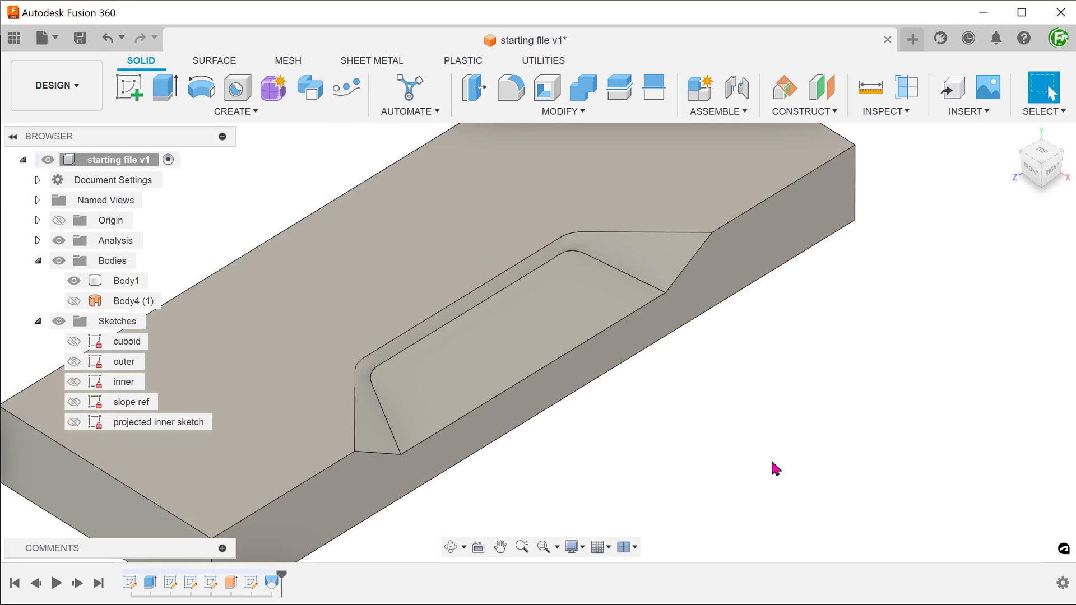
Examine the side wall faces of the lofted recess from several angles.
shift+middle_drag(772, 442, 656, 487)
click(419, 428)
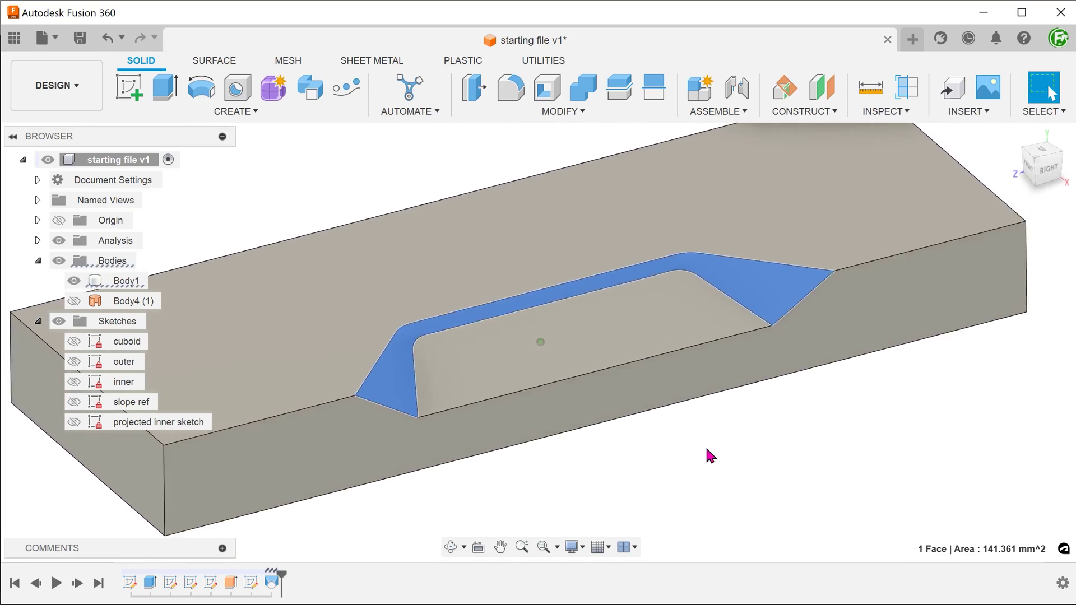
mouse_move(708, 455)
shift+middle_down()
mouse_move(767, 453)
mouse_move(737, 456)
mouse_move(723, 443)
mouse_move(686, 458)
mouse_move(701, 466)
shift+middle_up()
click(706, 452)
scroll(716, 434, up, 3)
click(701, 466)
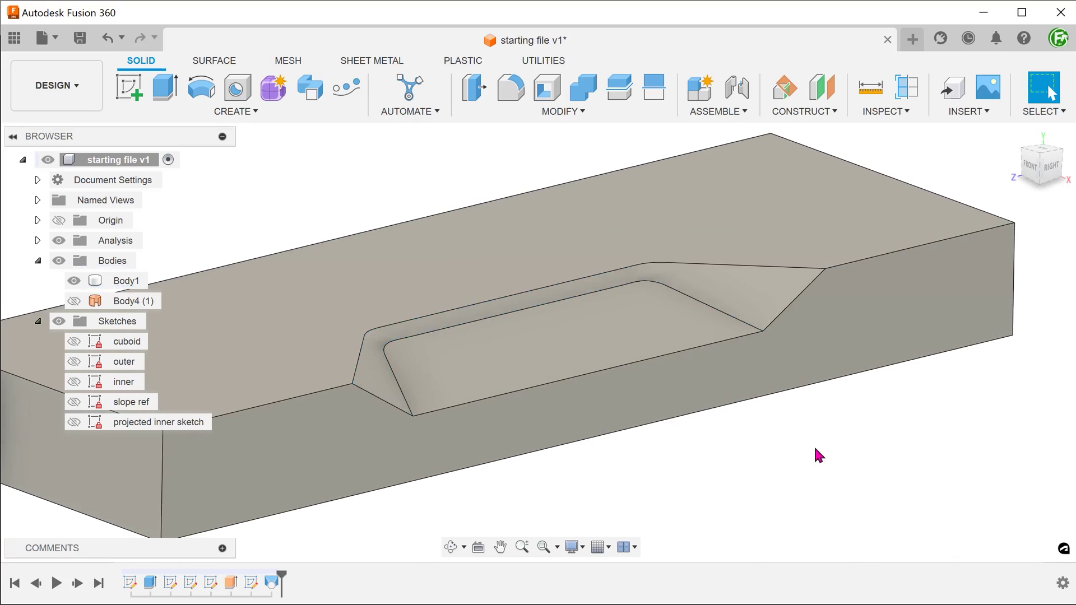
click(1039, 159)
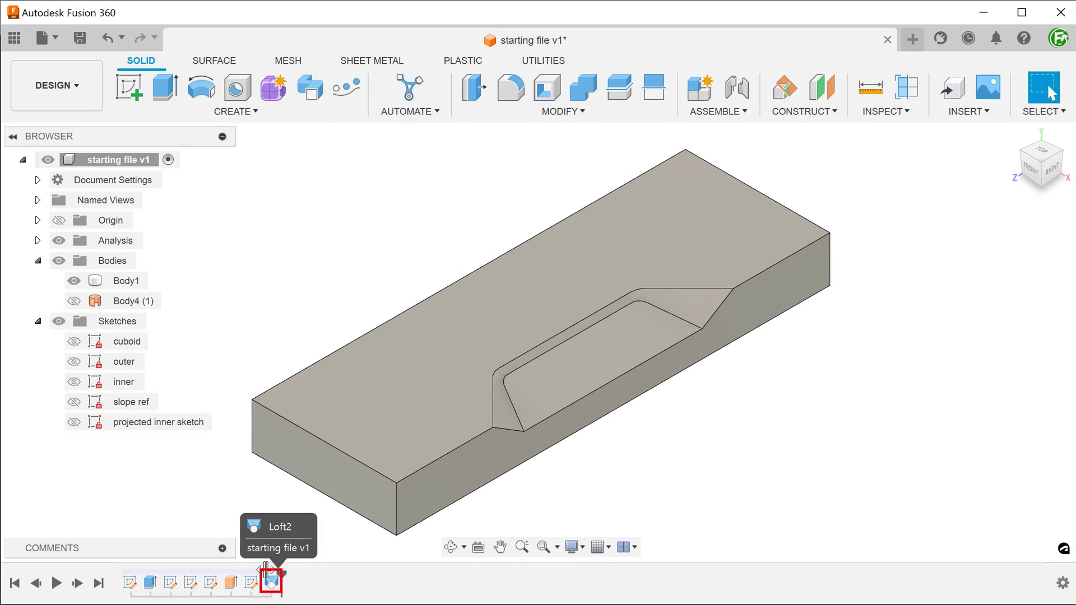
Roll the history back to before the loft and display only the outer and projected inner sketches, with Body1 hidden.
drag(265, 570, 263, 572)
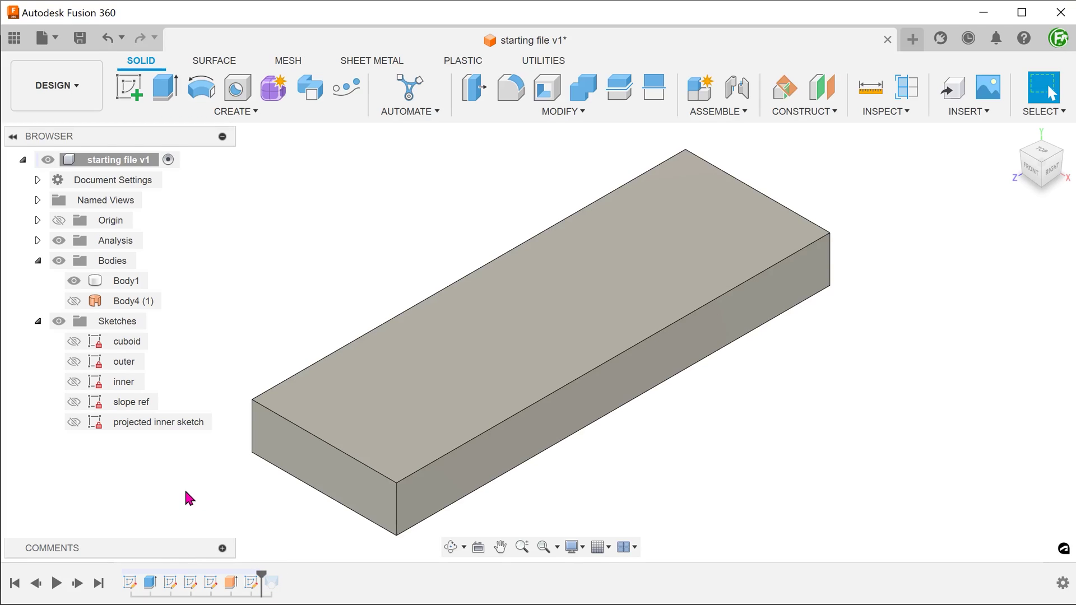
click(74, 361)
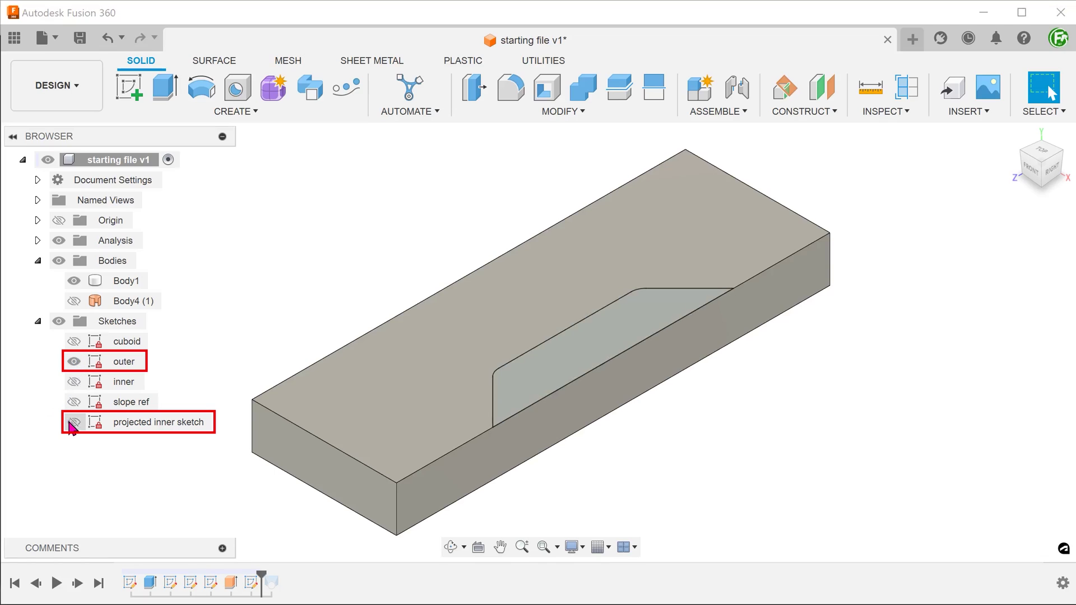
click(74, 422)
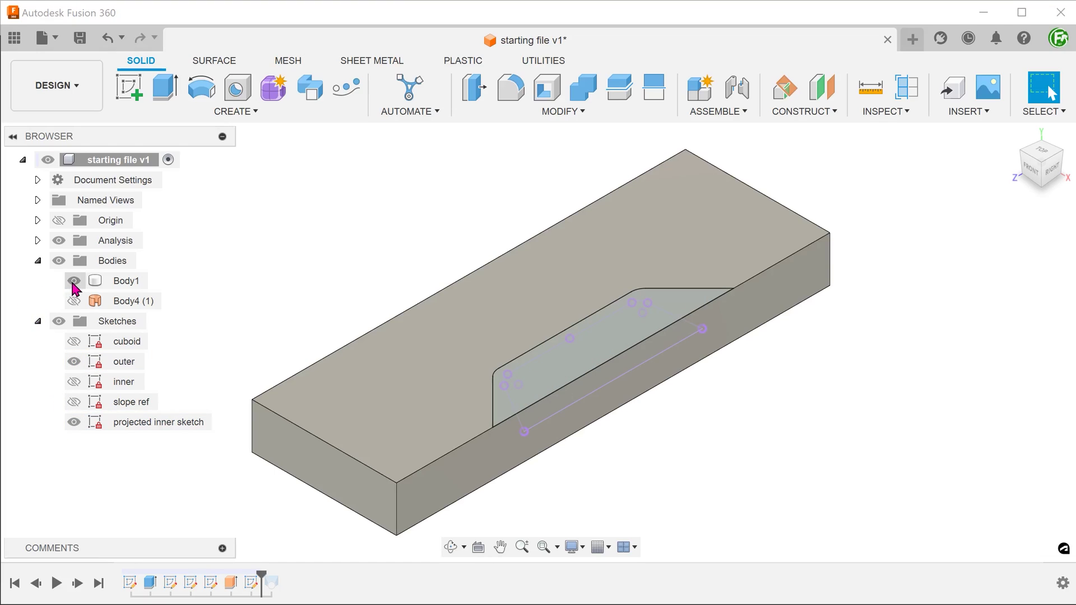
click(74, 281)
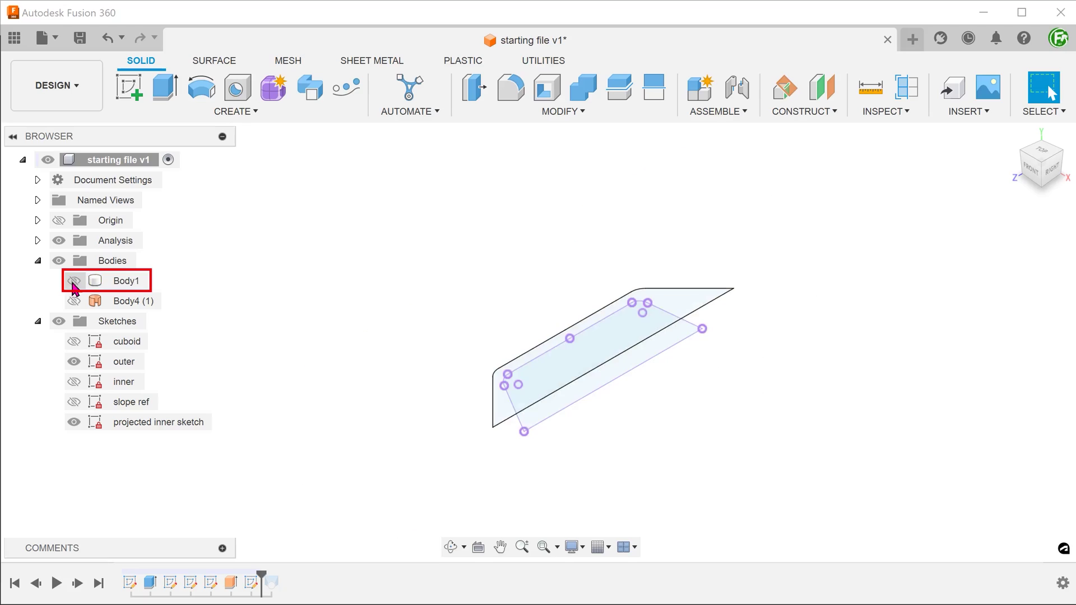
Create a new sketch on the front XY origin plane.
right_click(381, 240)
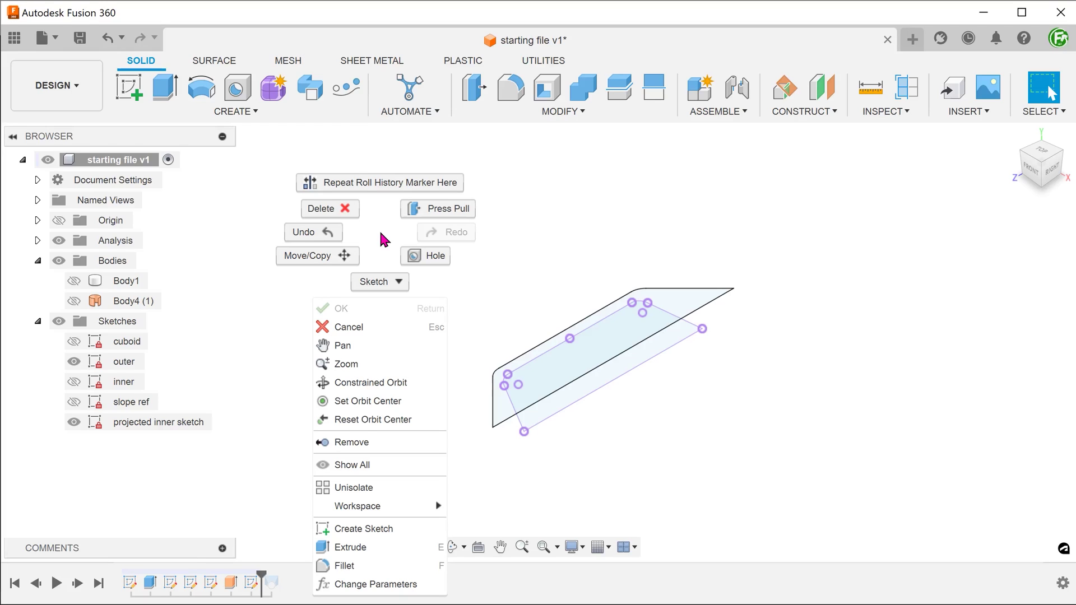
click(392, 529)
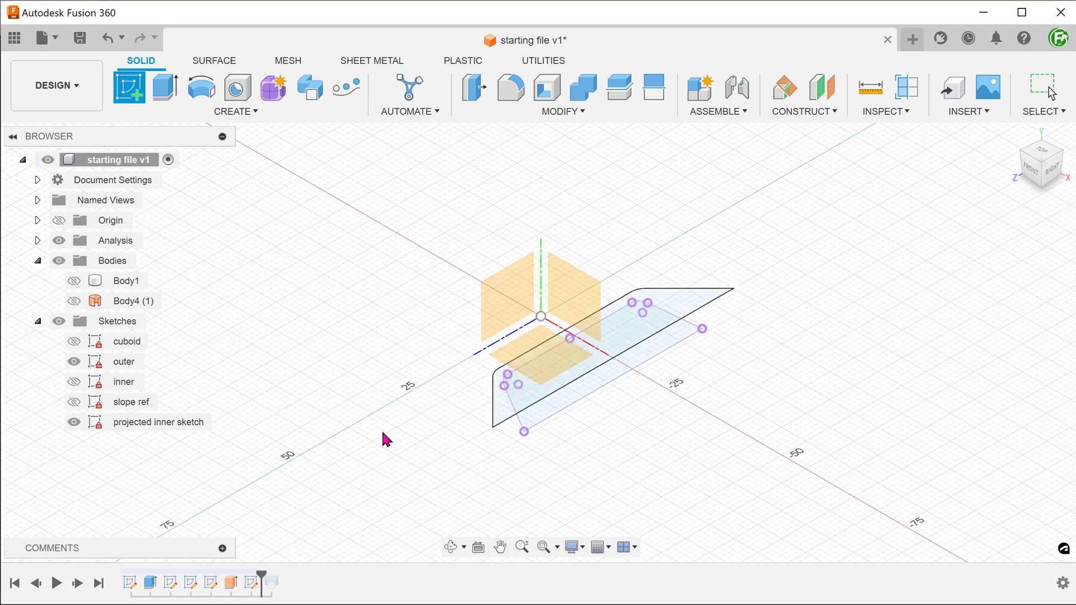
click(570, 297)
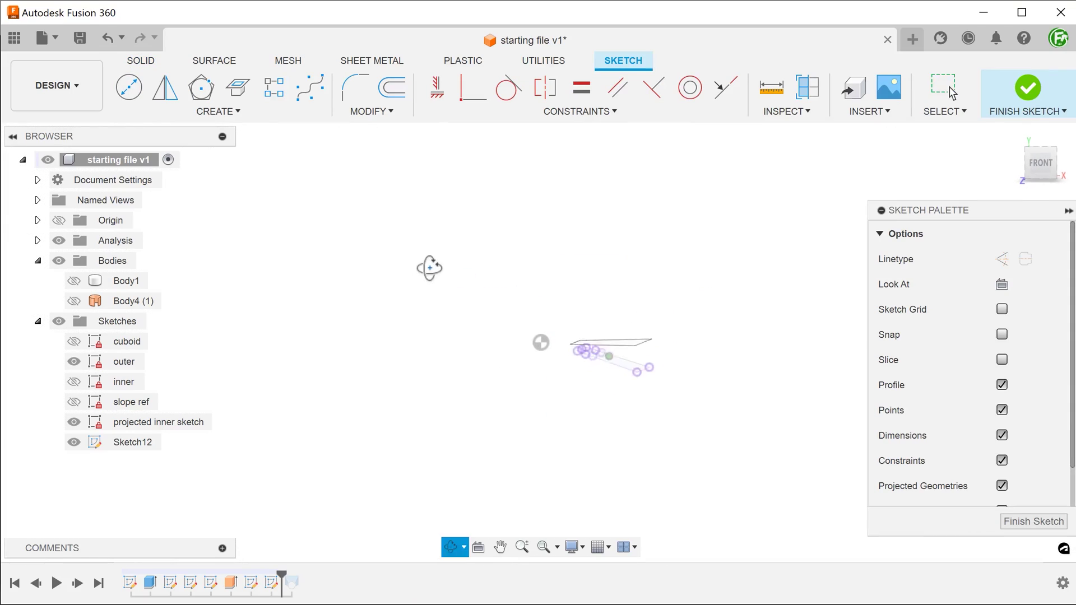
Turn on the 3D Sketch option for the new sketch.
shift+middle_drag(427, 269, 413, 278)
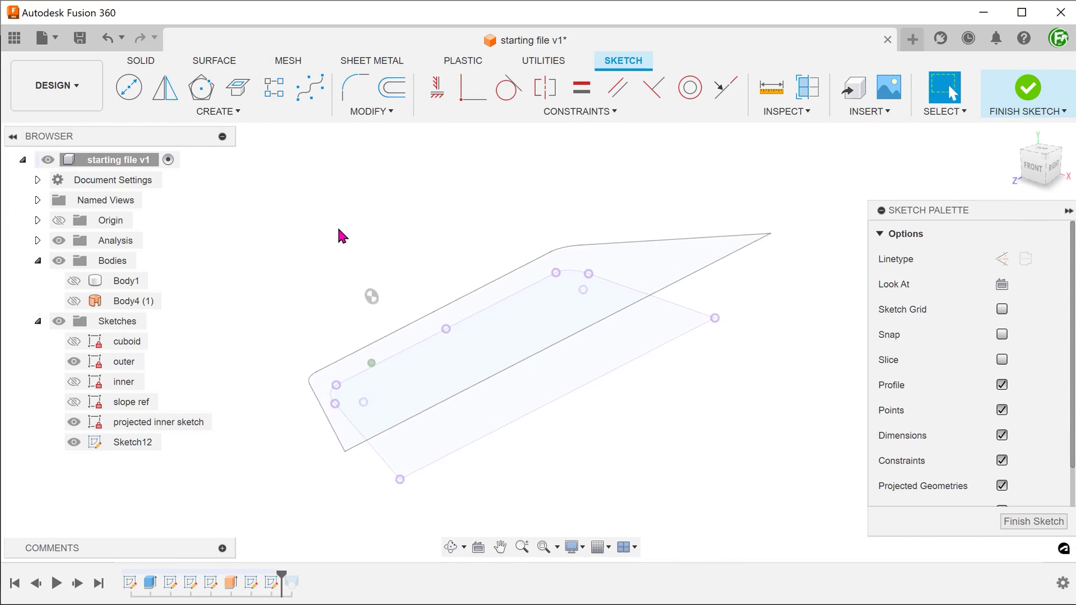
shift+middle_drag(336, 230, 329, 229)
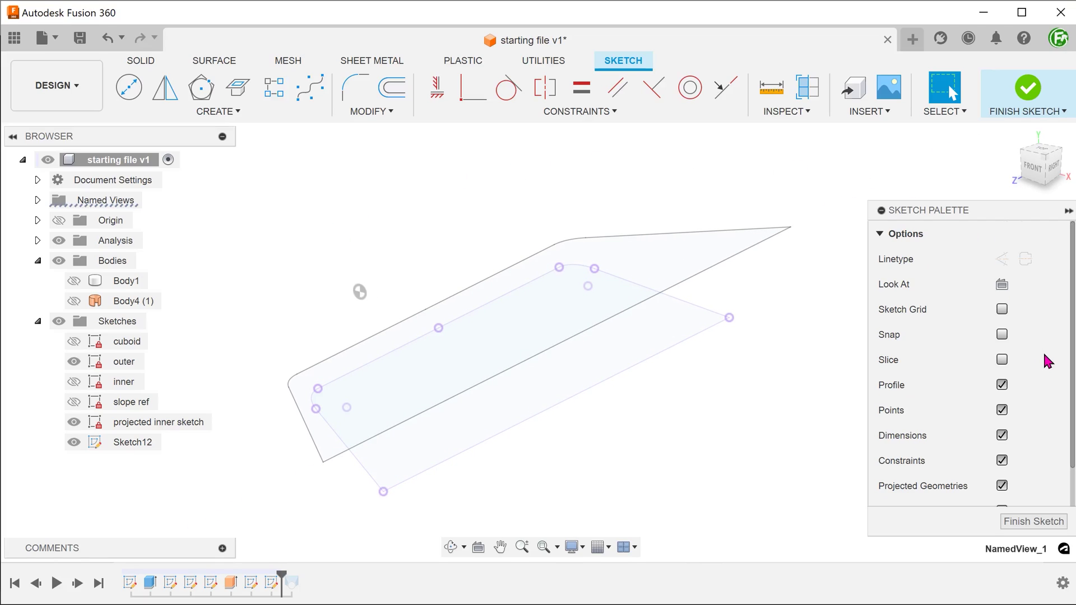
scroll(1047, 359, down, 2)
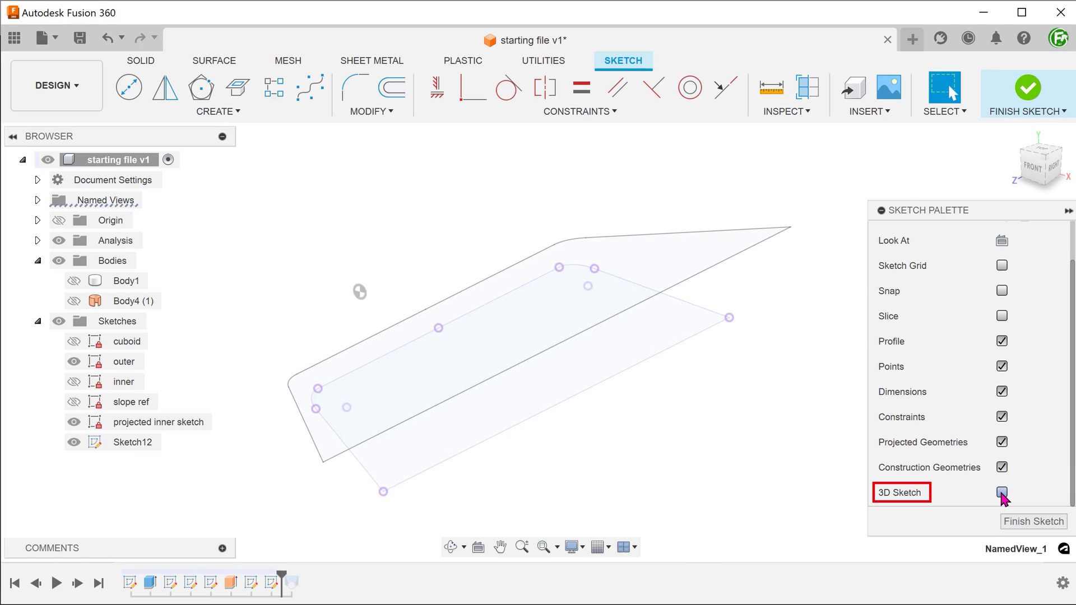
click(1001, 493)
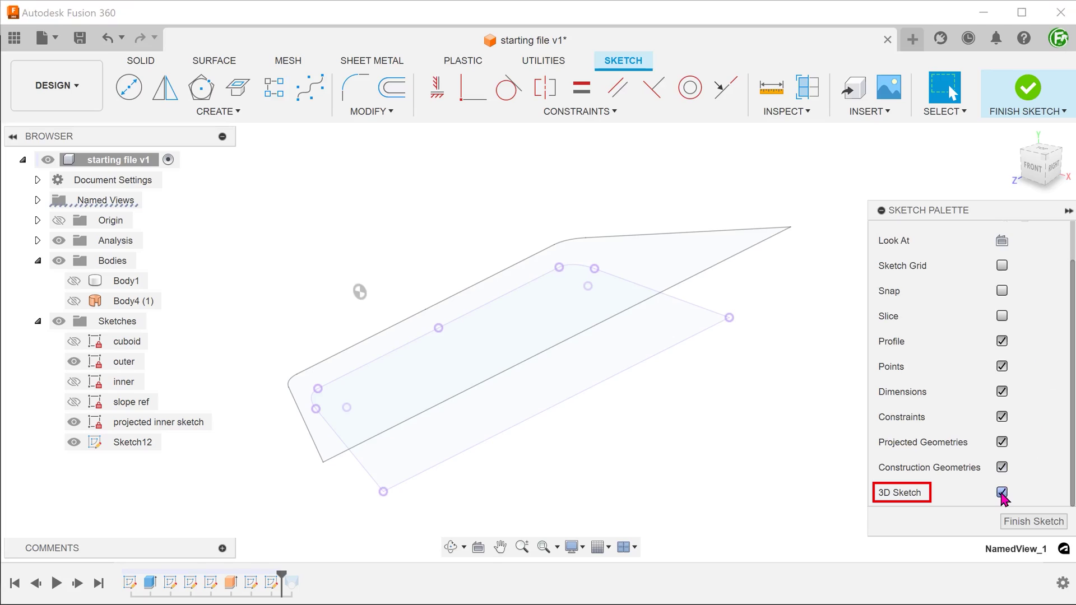
click(718, 446)
Draw two separate lines joining the fillet endpoints of the projected inner profile to those of the outer profile at the front rounded corner.
key(l)
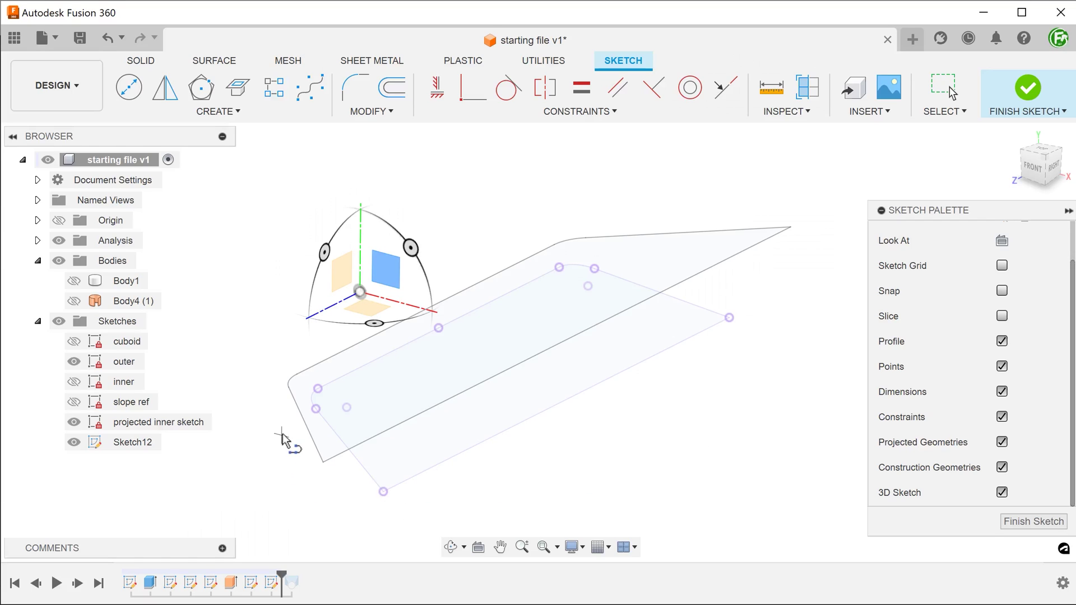
scroll(264, 440, up, 3)
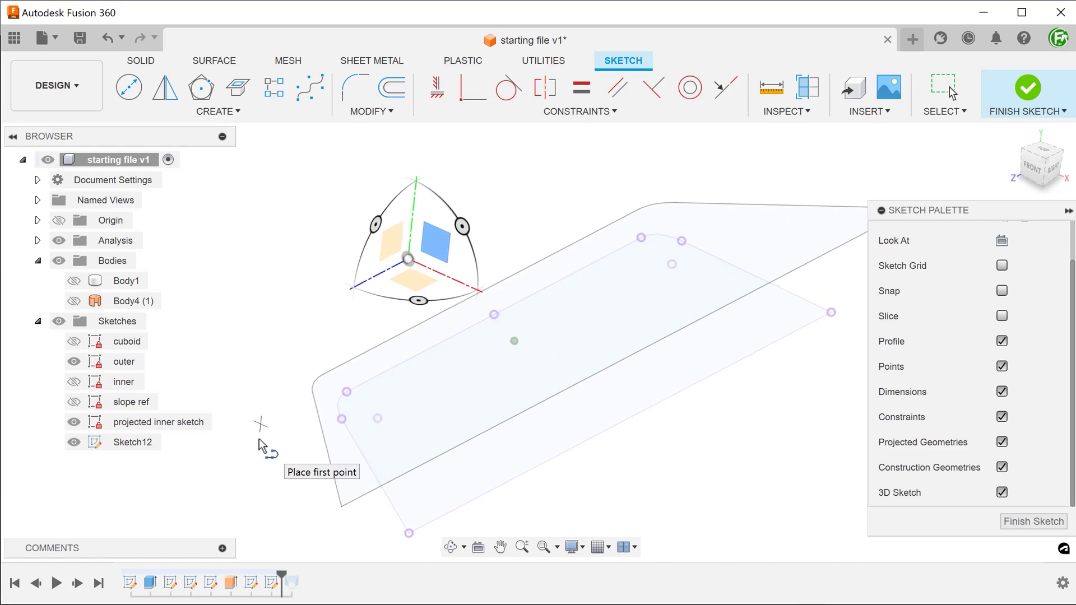
click(341, 422)
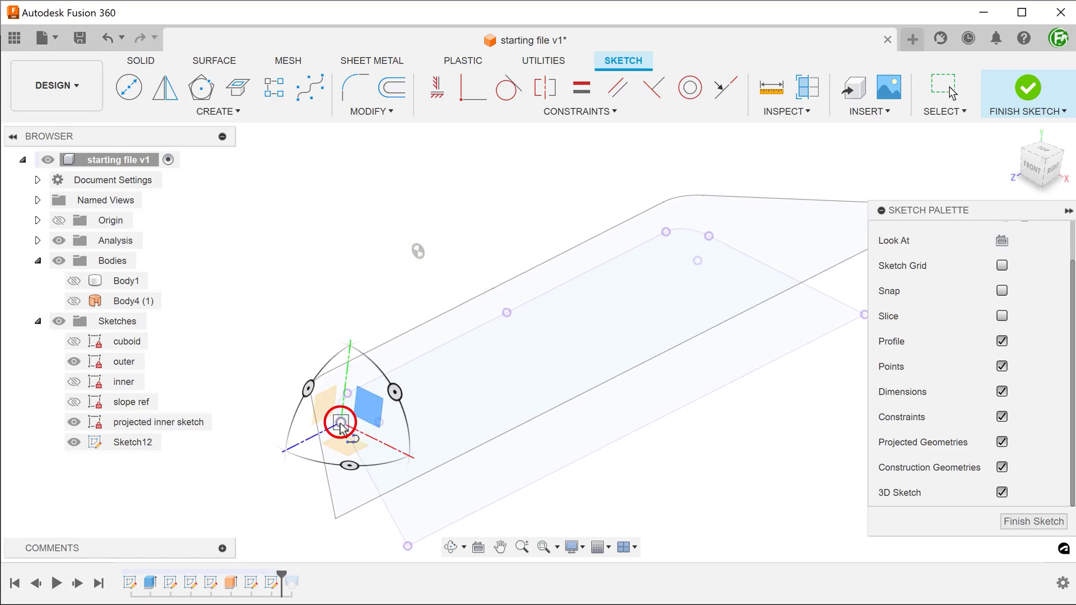
scroll(264, 423, up, 3)
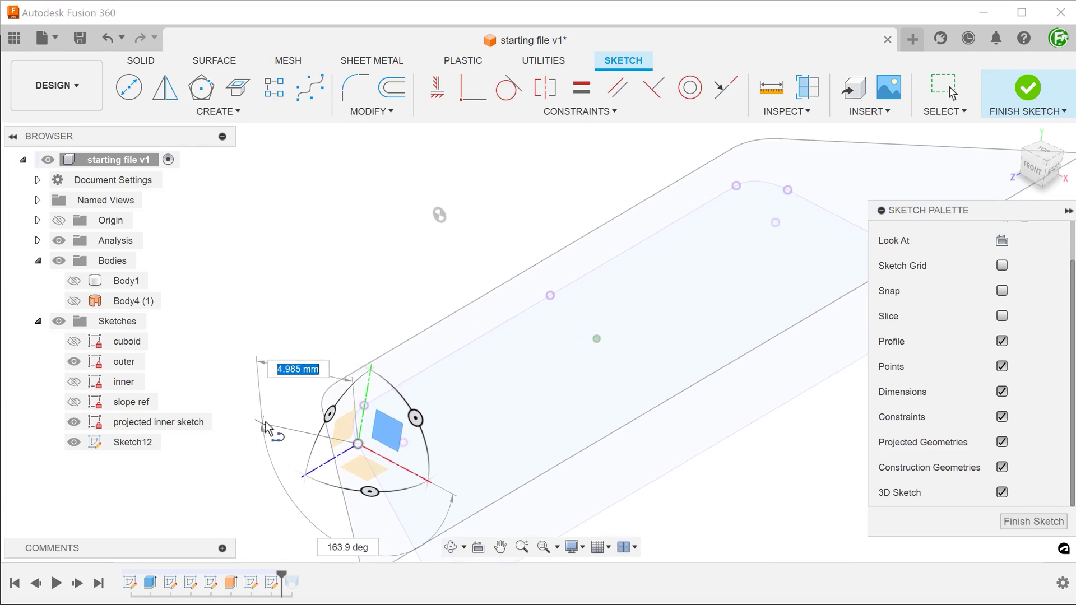
shift+middle_drag(266, 423, 272, 434)
click(314, 433)
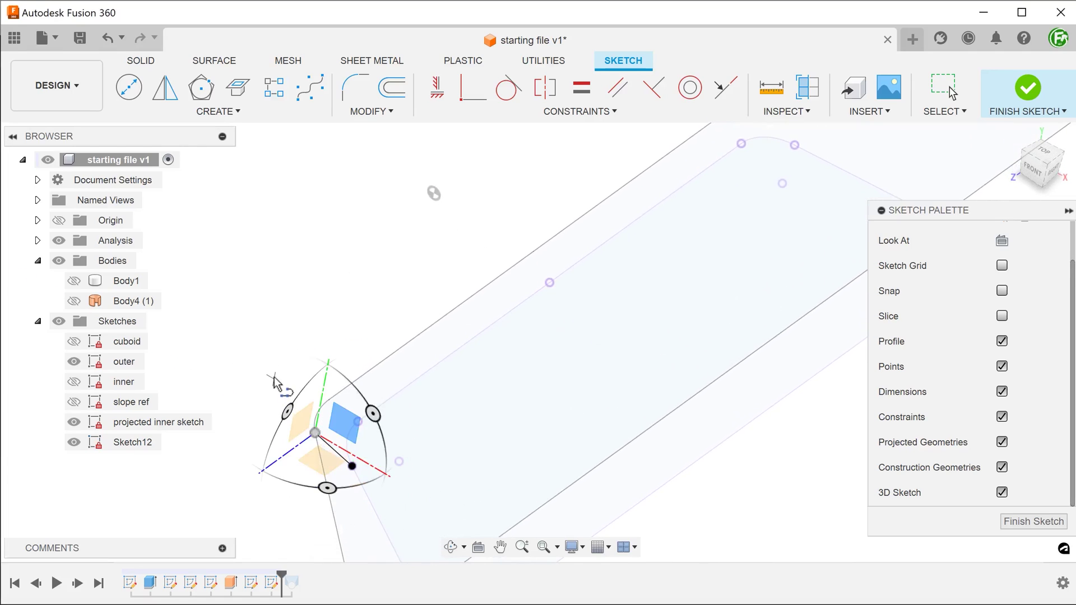
key(Escape)
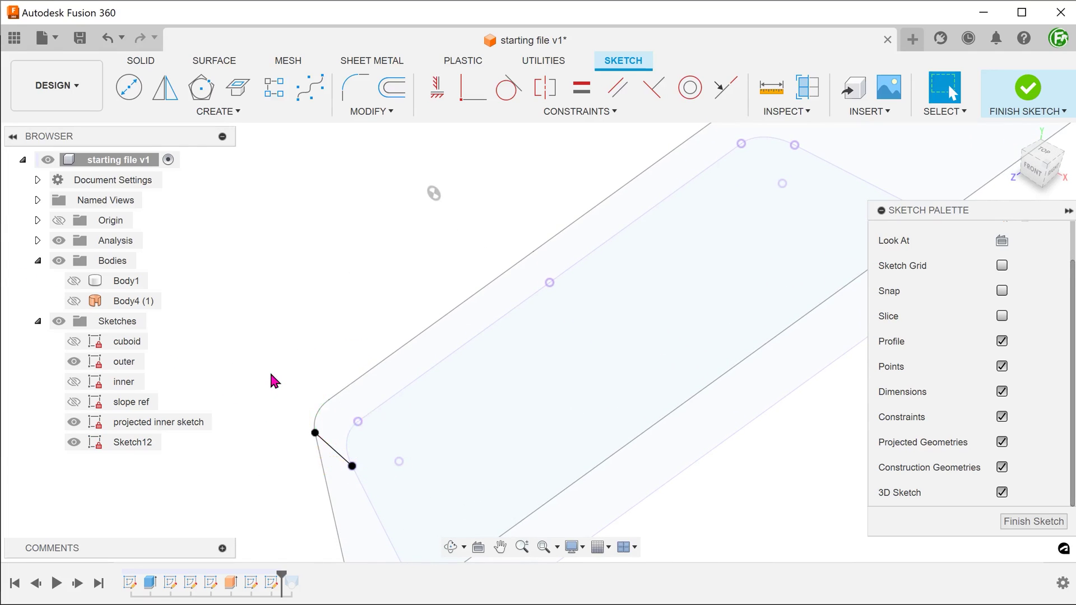
key(l)
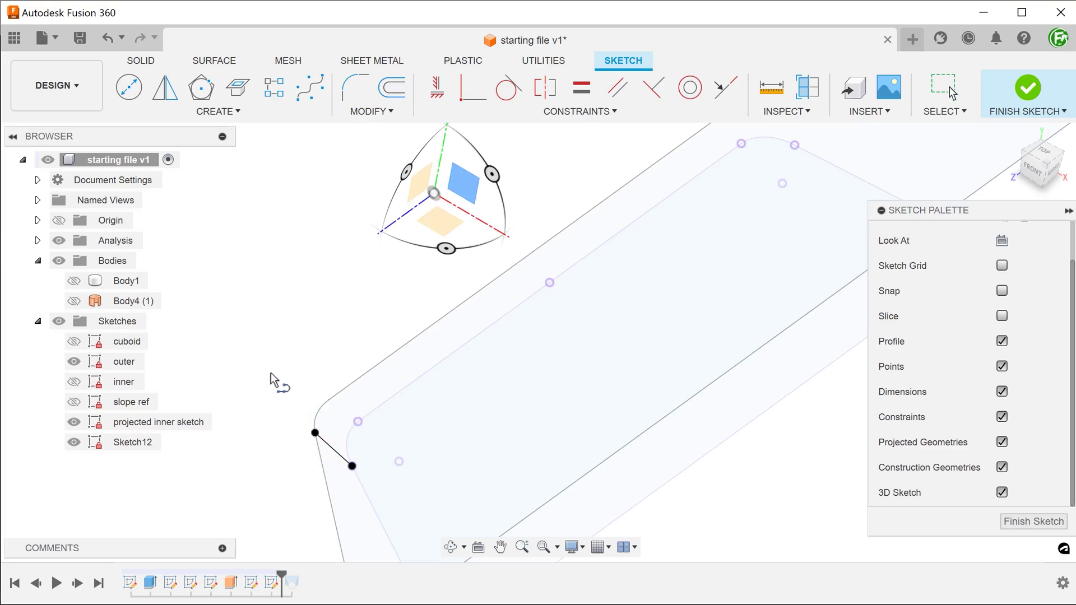
click(358, 423)
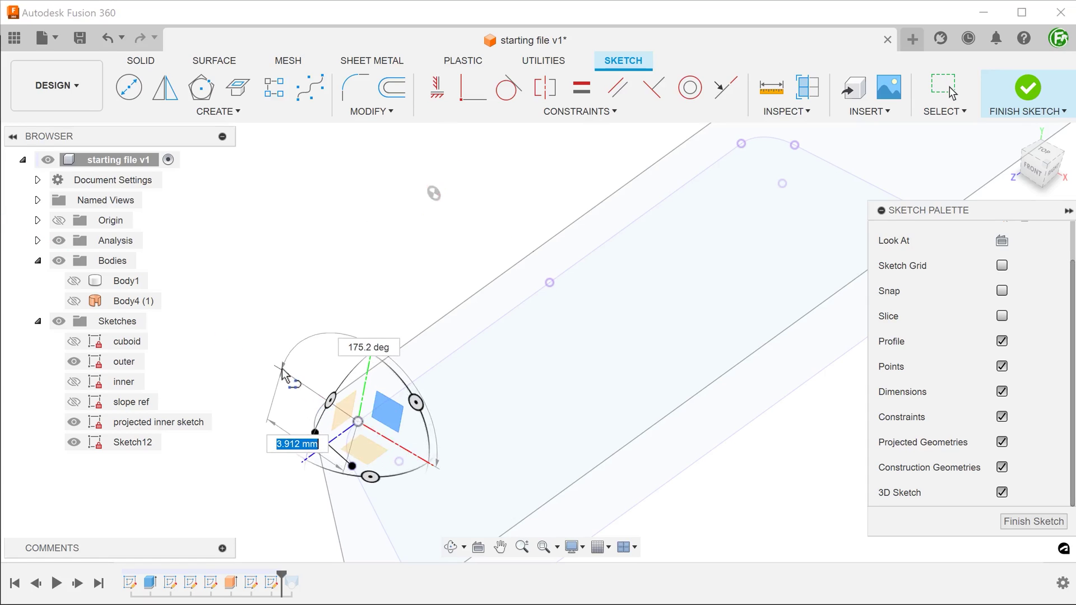
shift+middle_drag(276, 364, 262, 385)
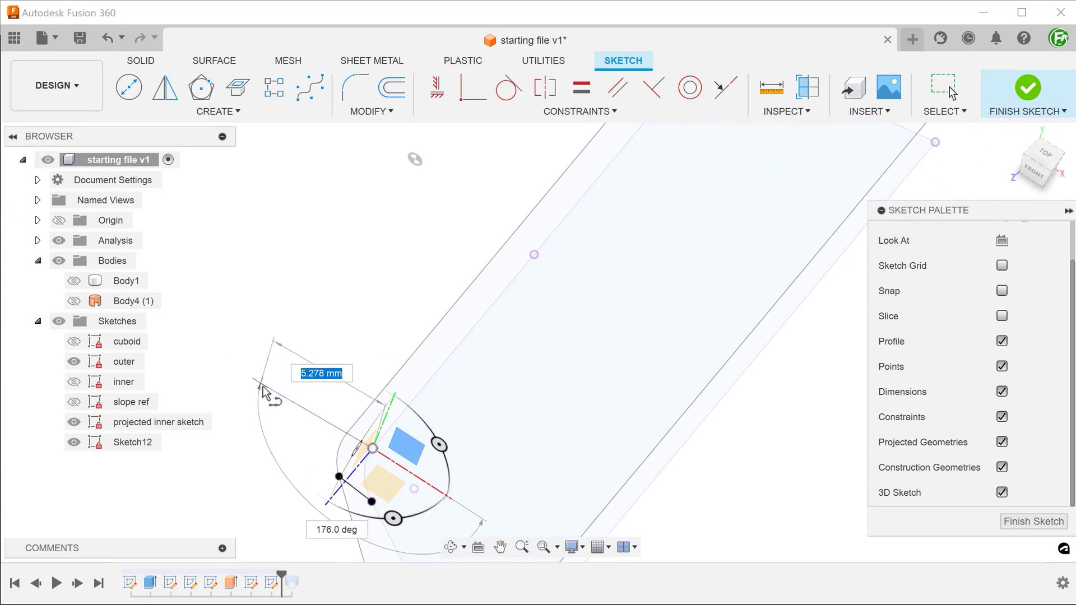
click(347, 433)
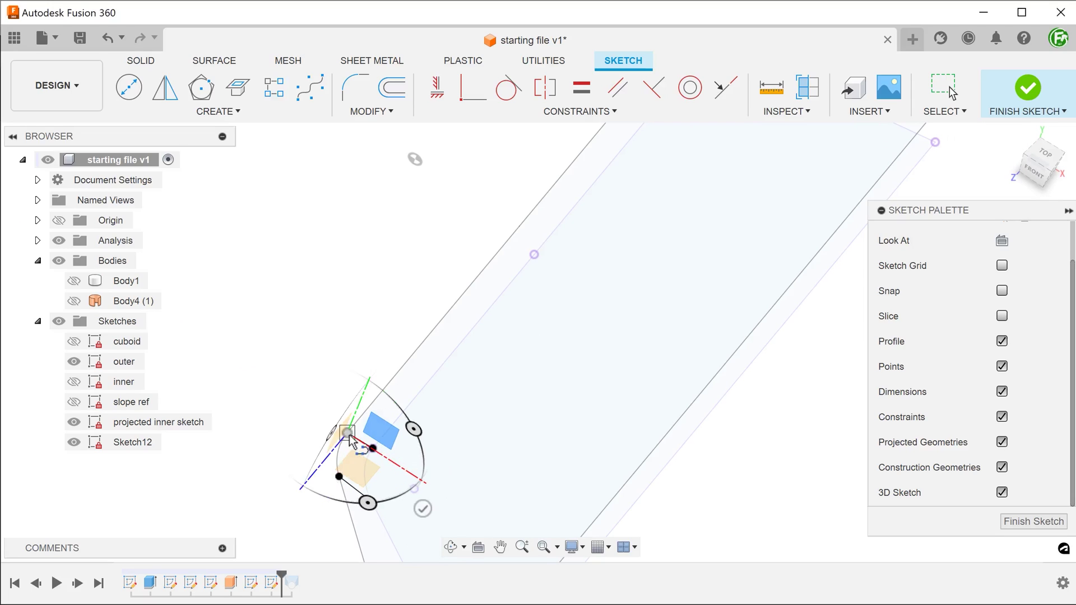
key(Escape)
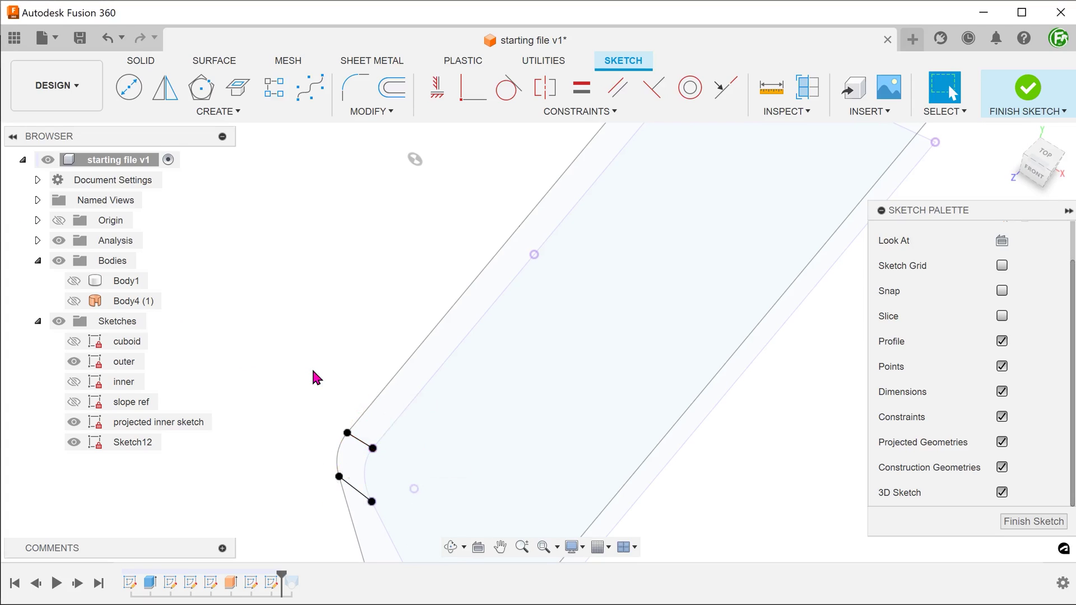
Draw two separate lines joining the inner and outer profiles' matching fillet endpoints at the far rounded corner.
mouse_move(313, 371)
shift+middle_down()
mouse_move(323, 248)
mouse_move(571, 173)
shift+middle_up()
key(l)
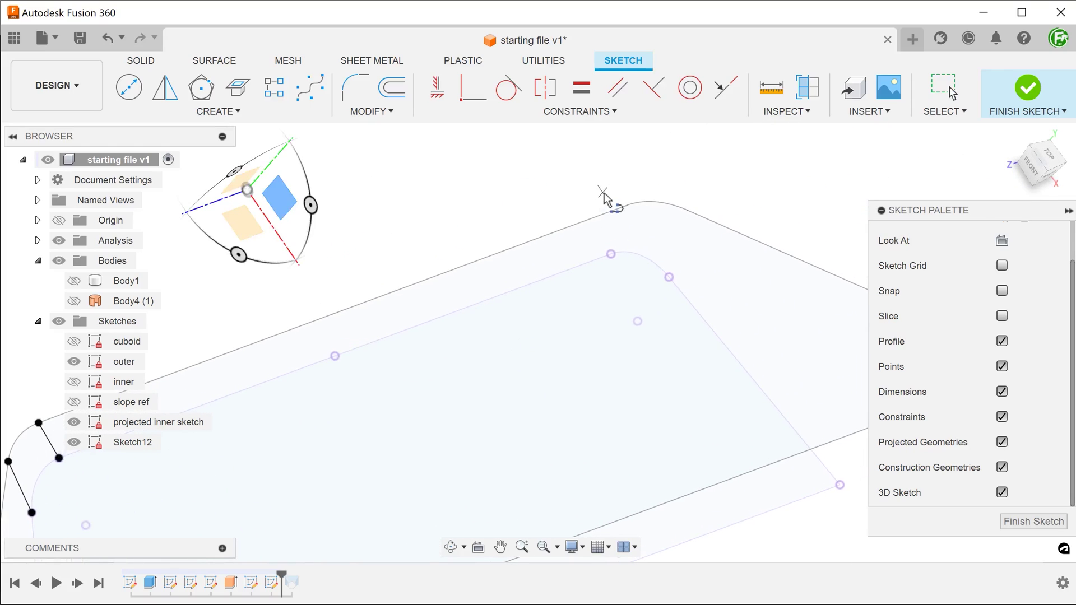
click(611, 254)
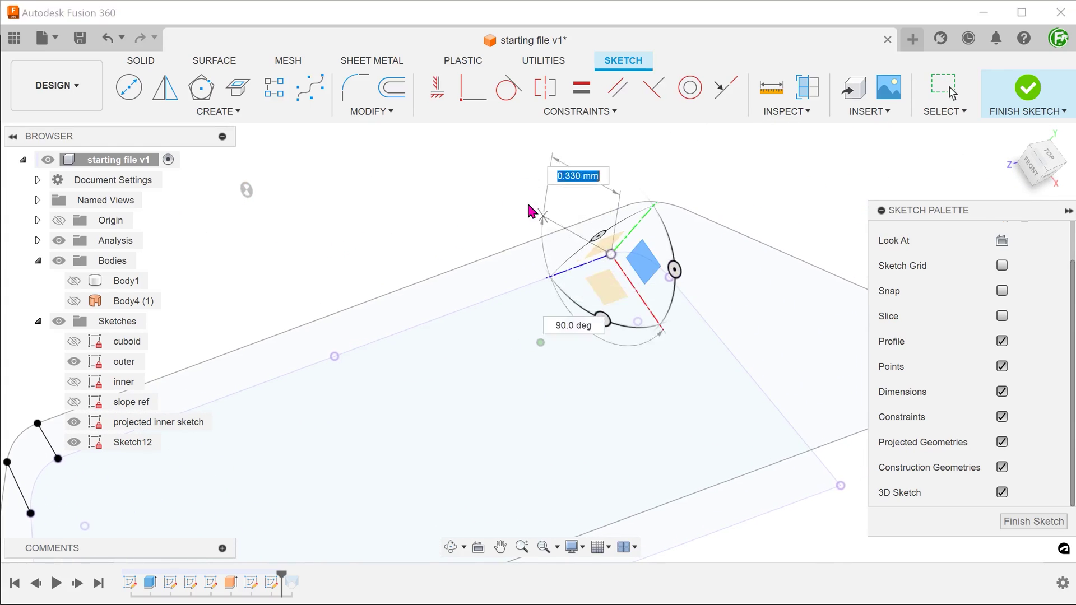
shift+middle_drag(531, 211, 559, 232)
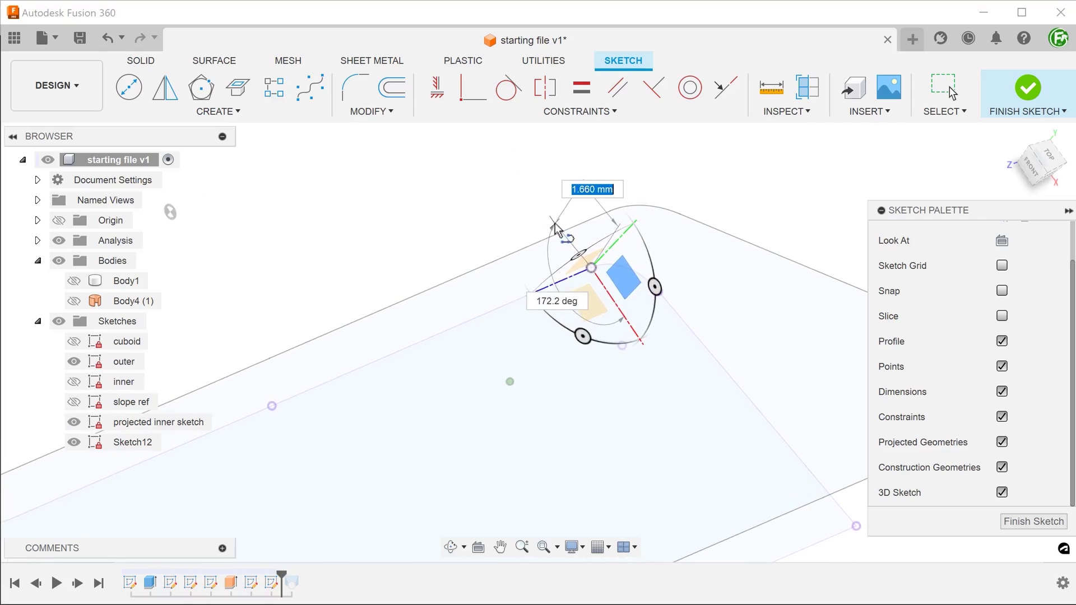
click(610, 211)
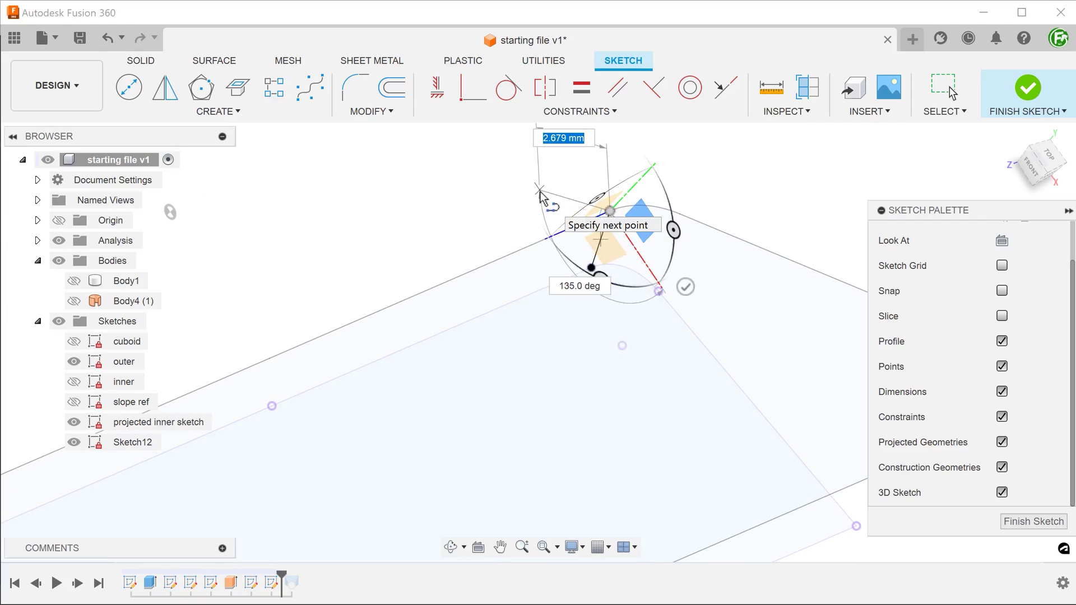
key(Escape)
key(l)
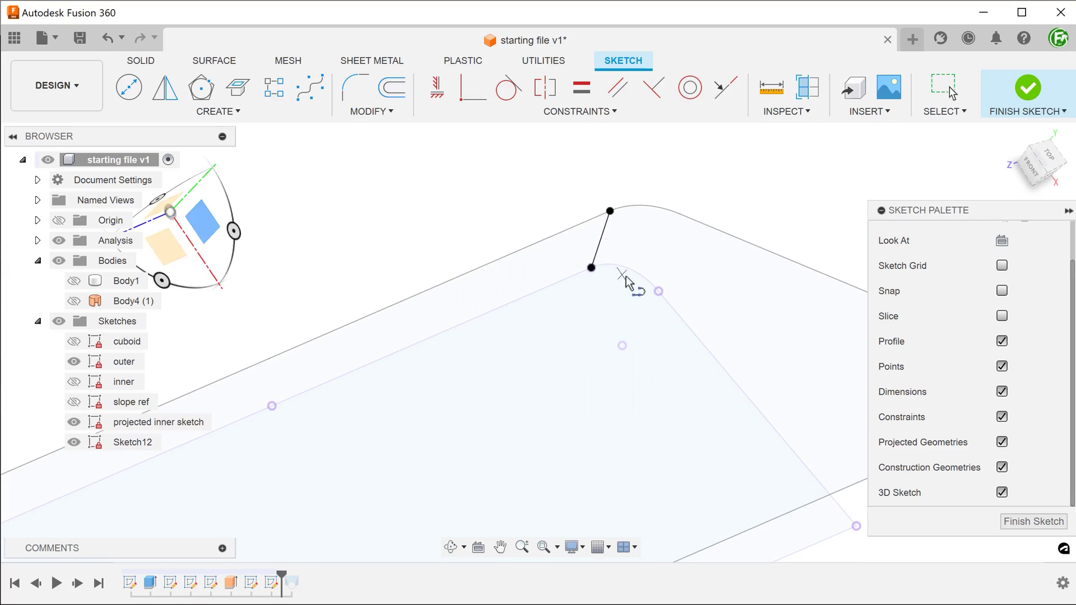
click(659, 292)
click(680, 214)
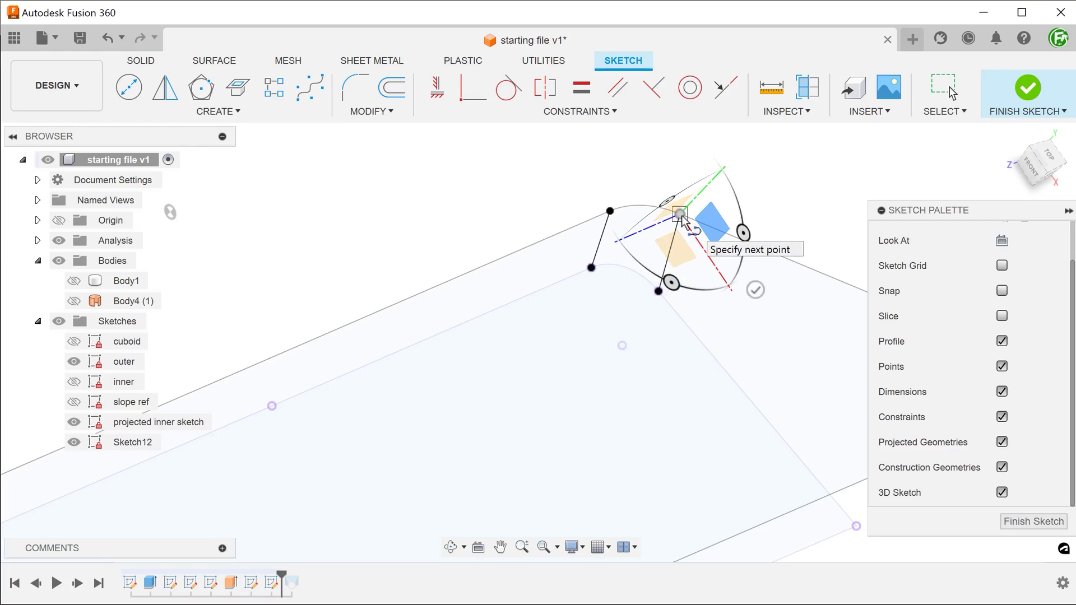
key(Escape)
Finish the 3D sketch containing the four connecting lines.
scroll(481, 199, down, 3)
mouse_move(399, 244)
shift+middle_down()
mouse_move(411, 238)
mouse_move(411, 274)
shift+middle_up()
mouse_move(479, 209)
shift+middle_down()
mouse_move(304, 265)
mouse_move(356, 233)
shift+middle_up()
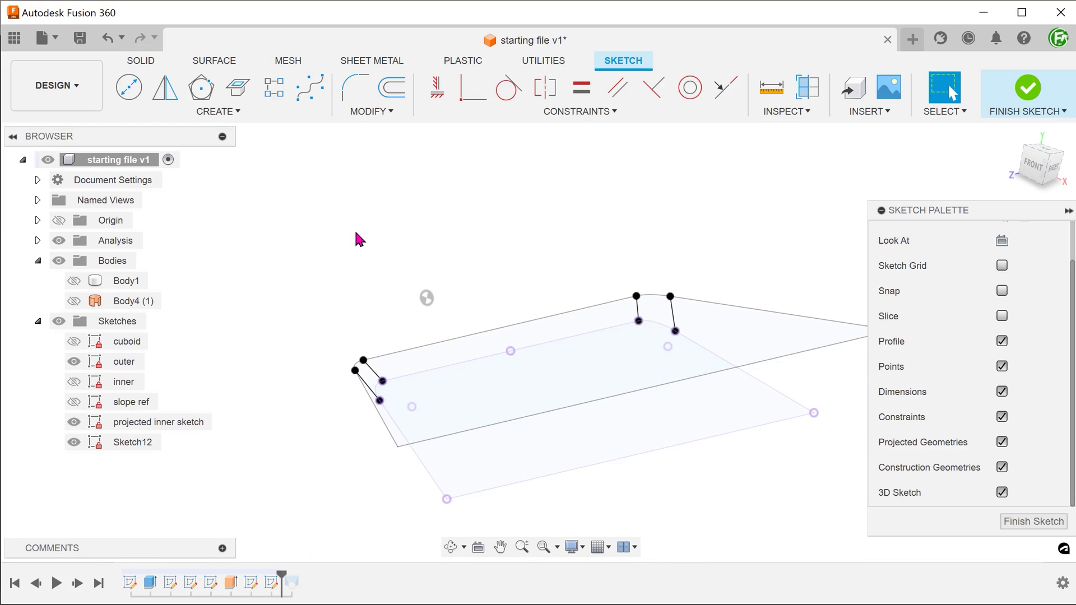
click(1028, 88)
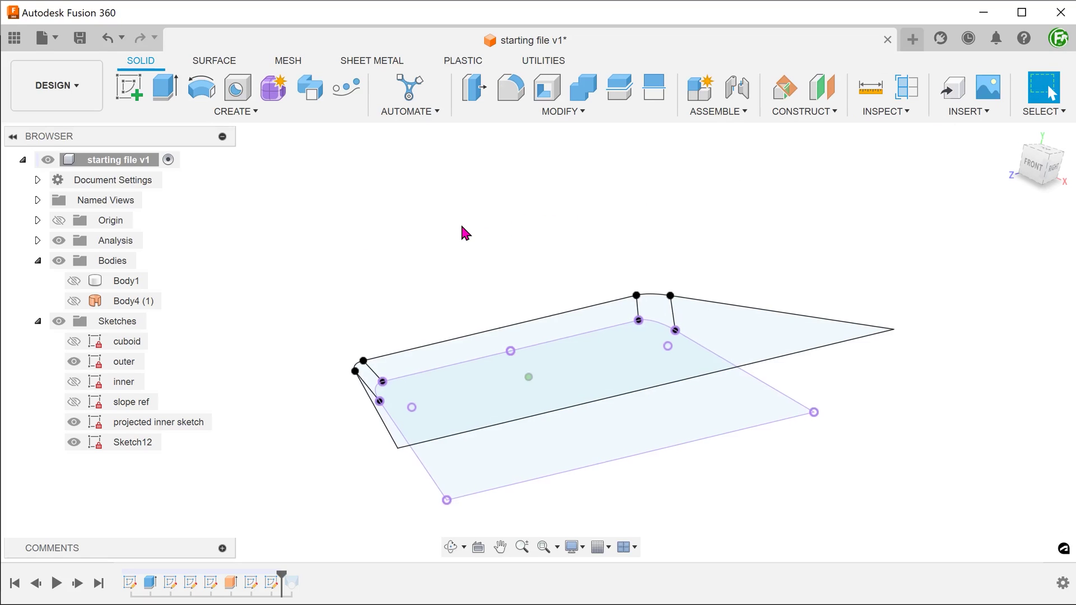
shift+middle_drag(457, 228, 453, 230)
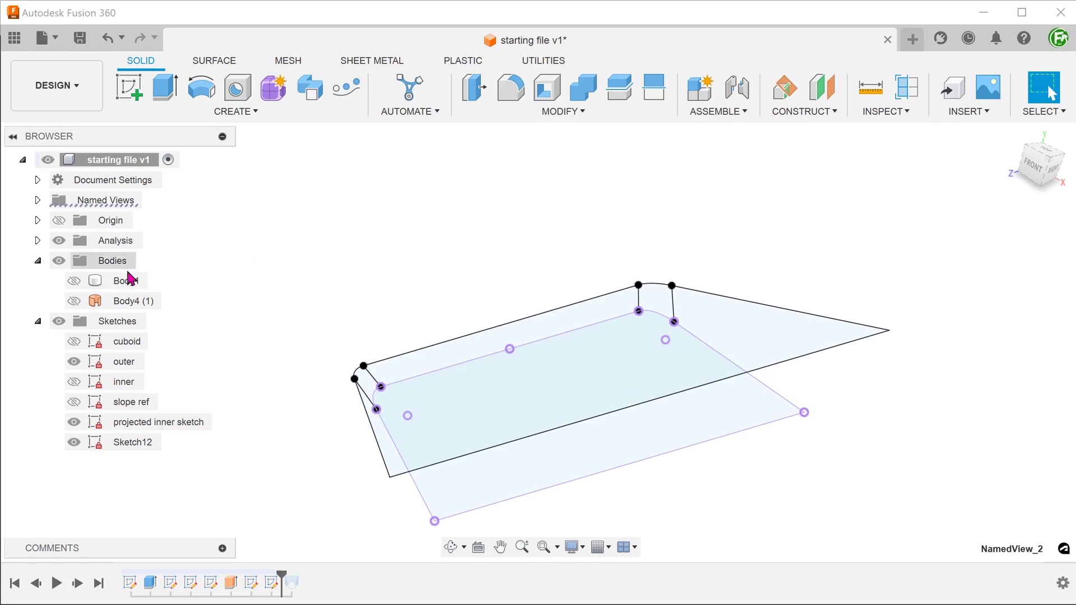
Show Body1 and roll the history forward past the loft feature.
click(74, 280)
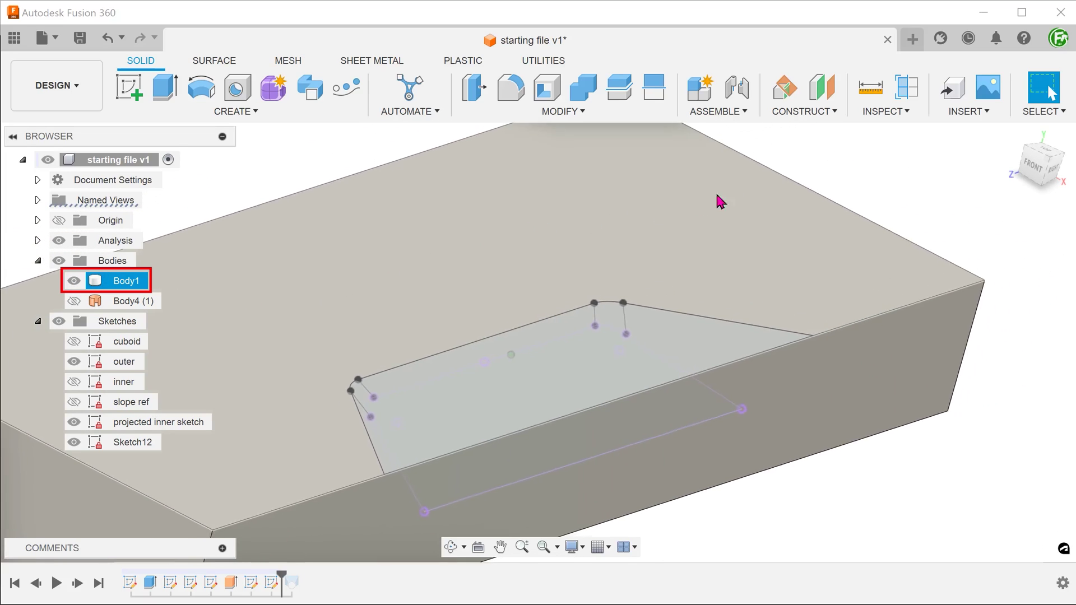
click(983, 151)
click(1013, 134)
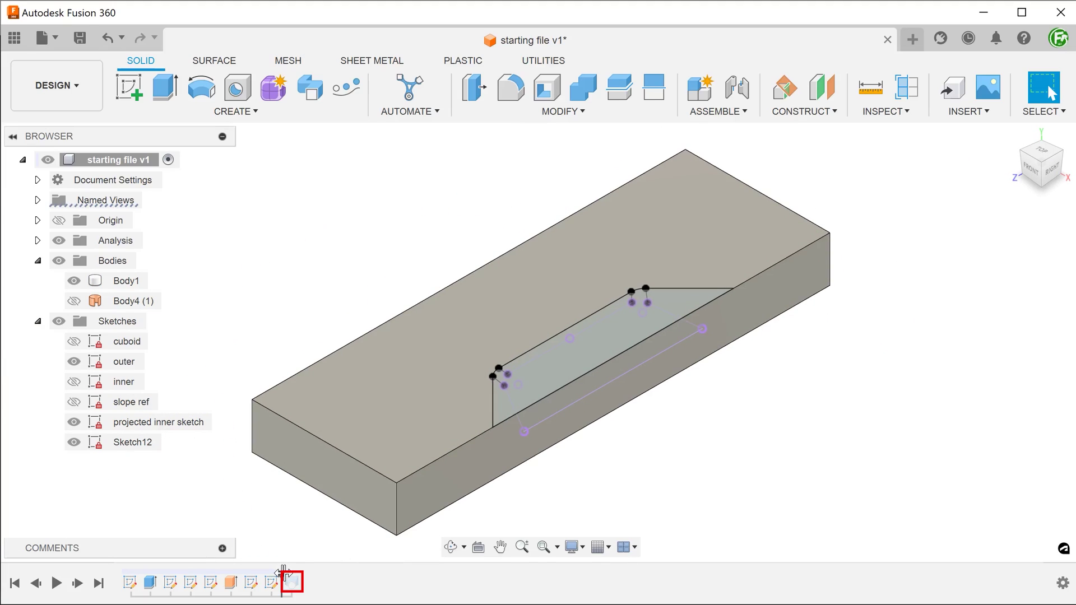
drag(290, 578, 296, 581)
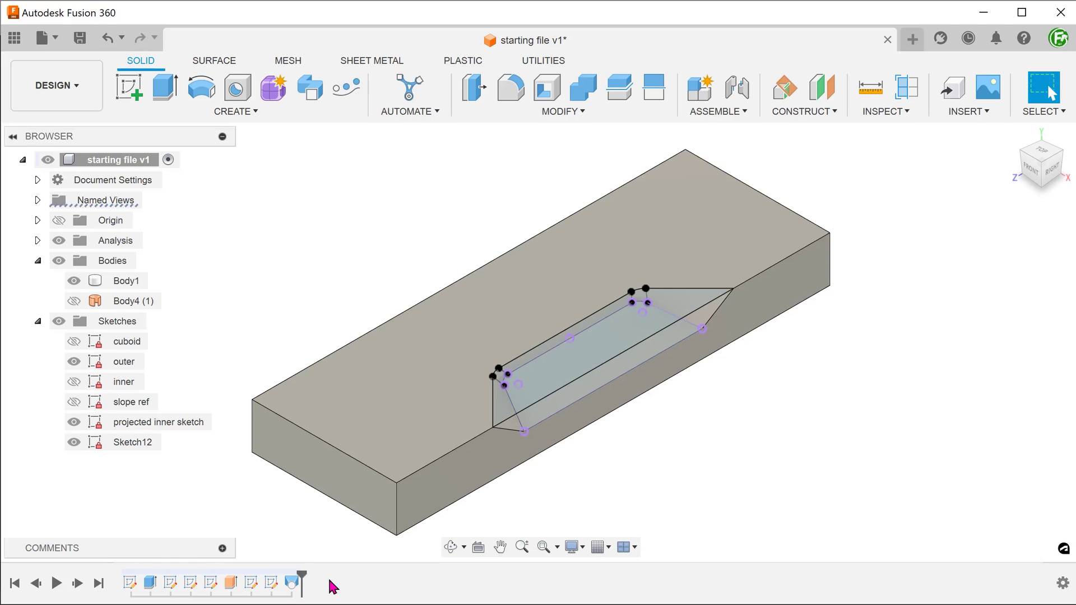
Edit the loft feature to use the four connecting lines at the rounded corners as guide rails.
double_click(292, 583)
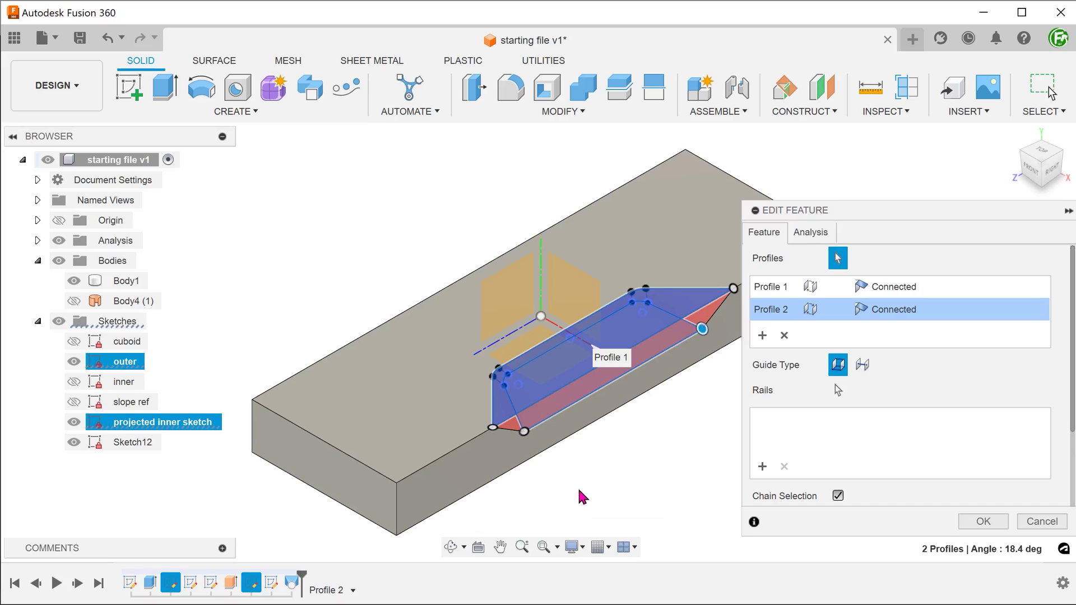
click(838, 393)
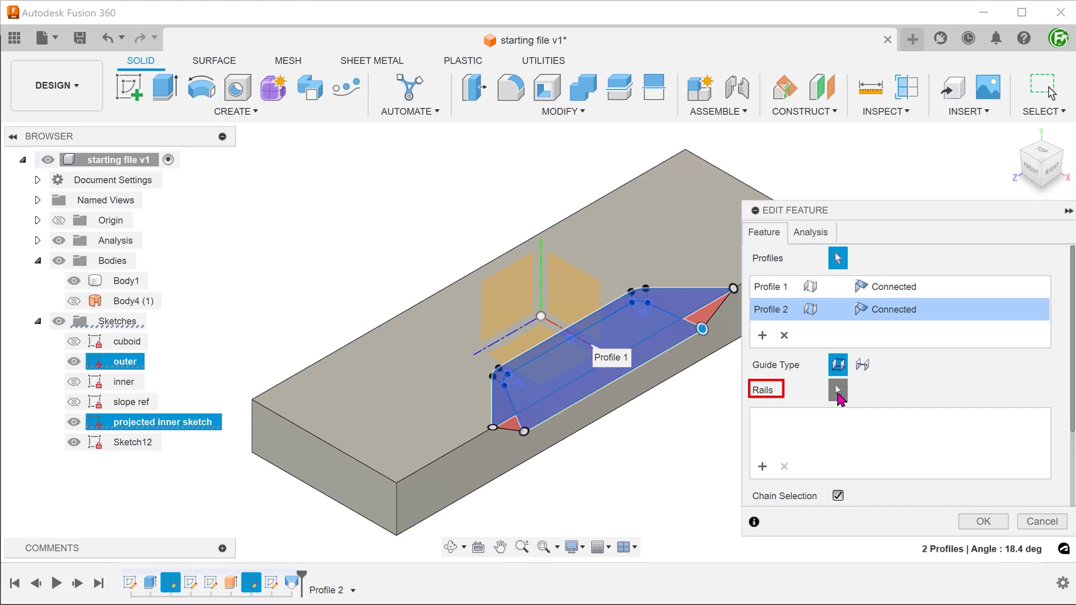
scroll(642, 465, up, 2)
scroll(643, 465, up, 5)
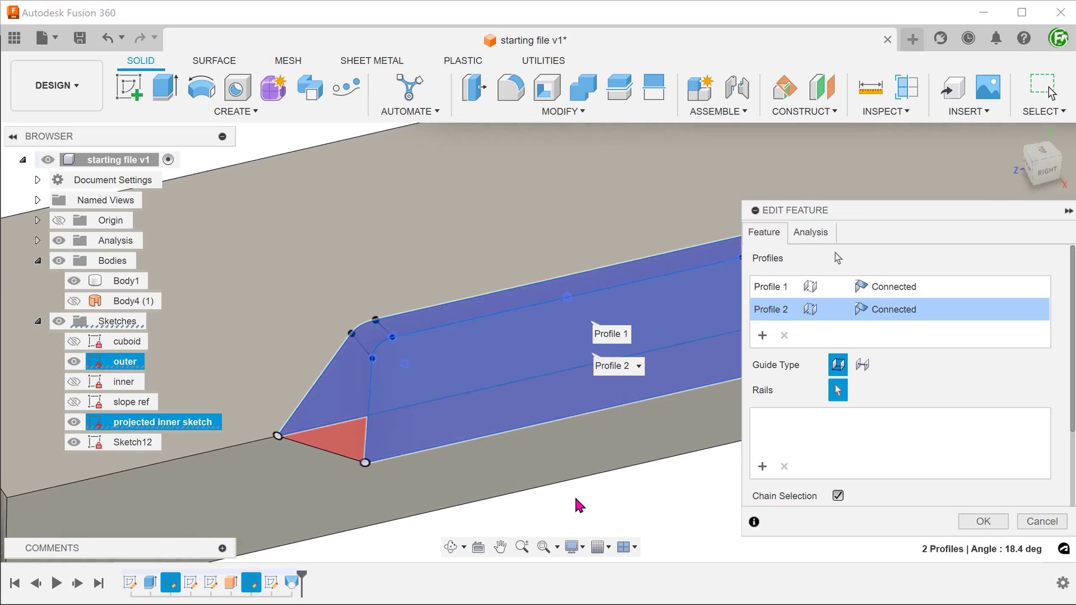
click(367, 355)
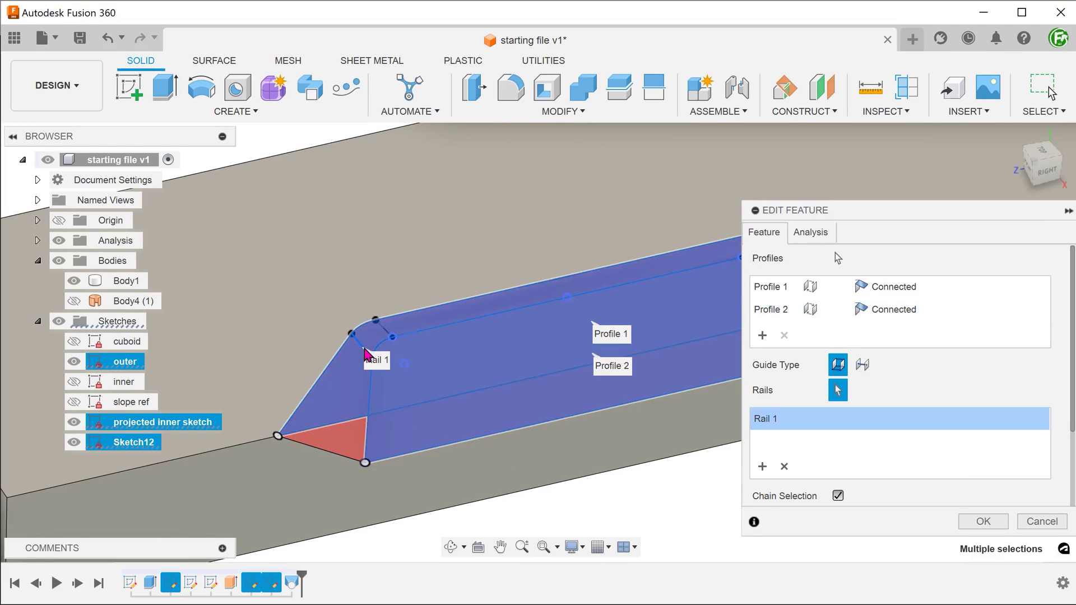
click(386, 338)
shift+middle_drag(385, 331, 454, 291)
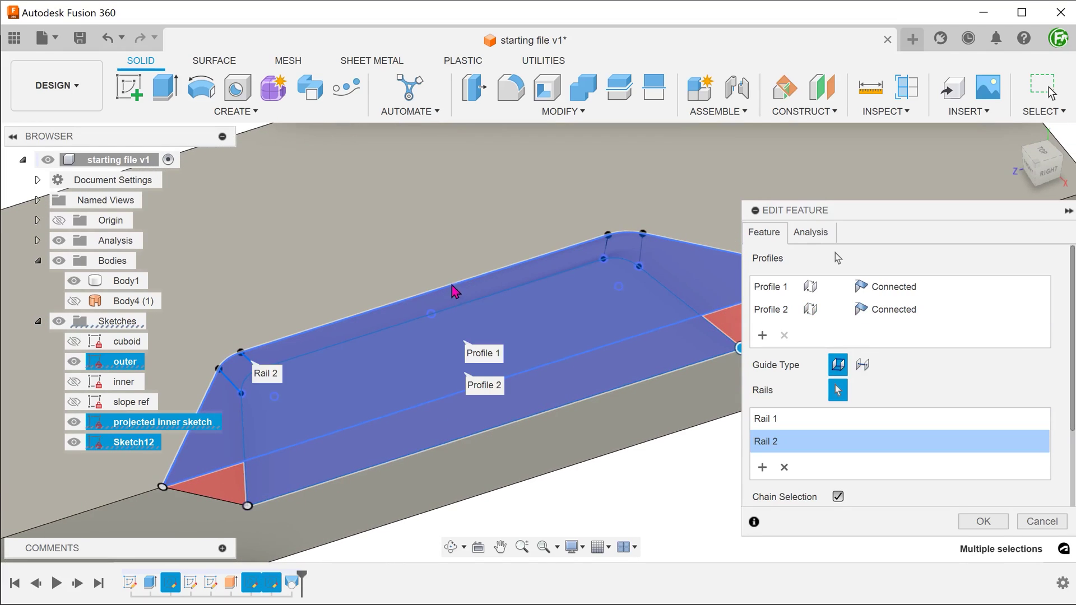
click(608, 253)
click(645, 257)
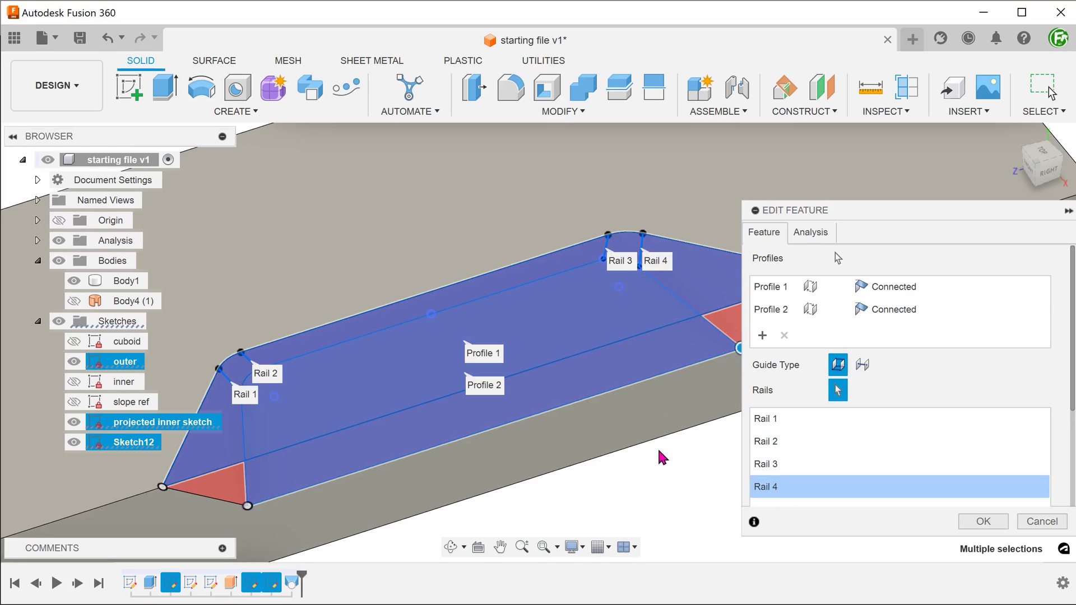
shift+middle_drag(661, 459, 670, 477)
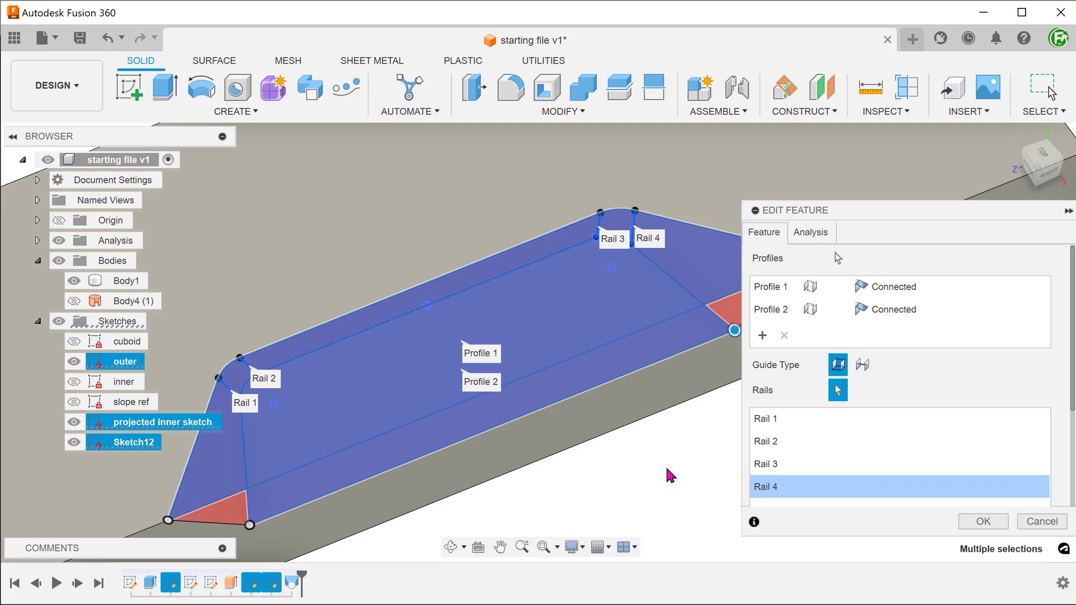
click(982, 521)
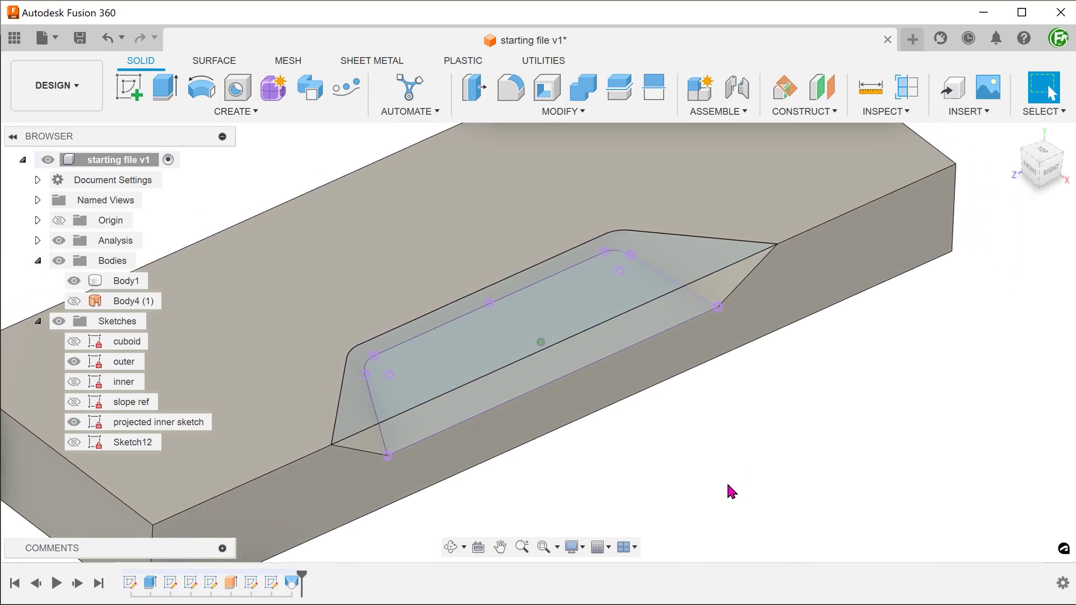
Hide the projected inner sketch and the outer sketch to inspect the finished recess.
click(73, 422)
click(73, 364)
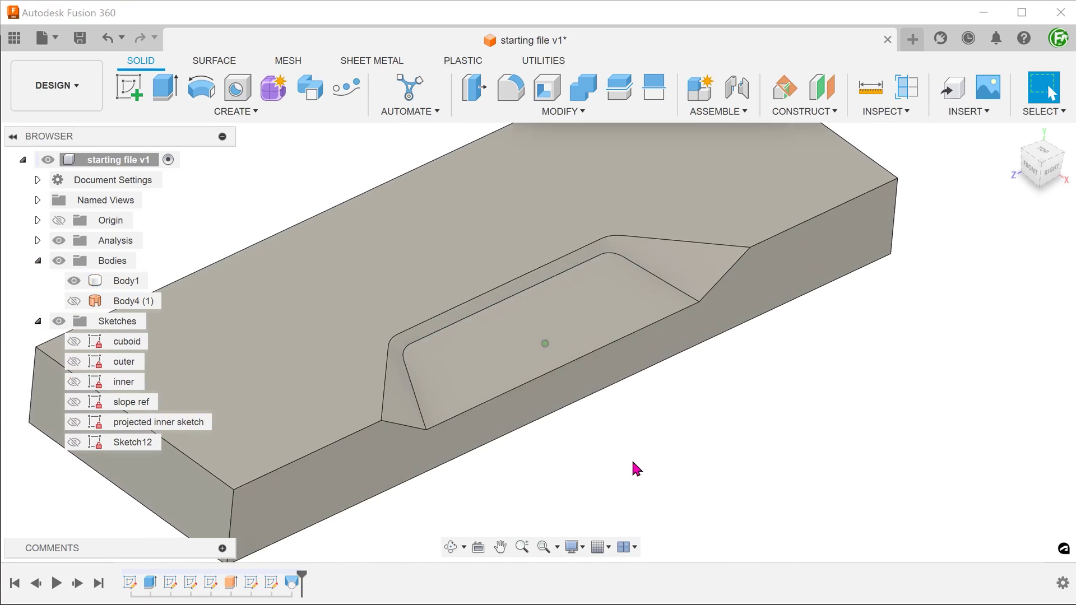
click(699, 281)
shift+middle_drag(730, 427, 767, 437)
click(892, 329)
click(1014, 134)
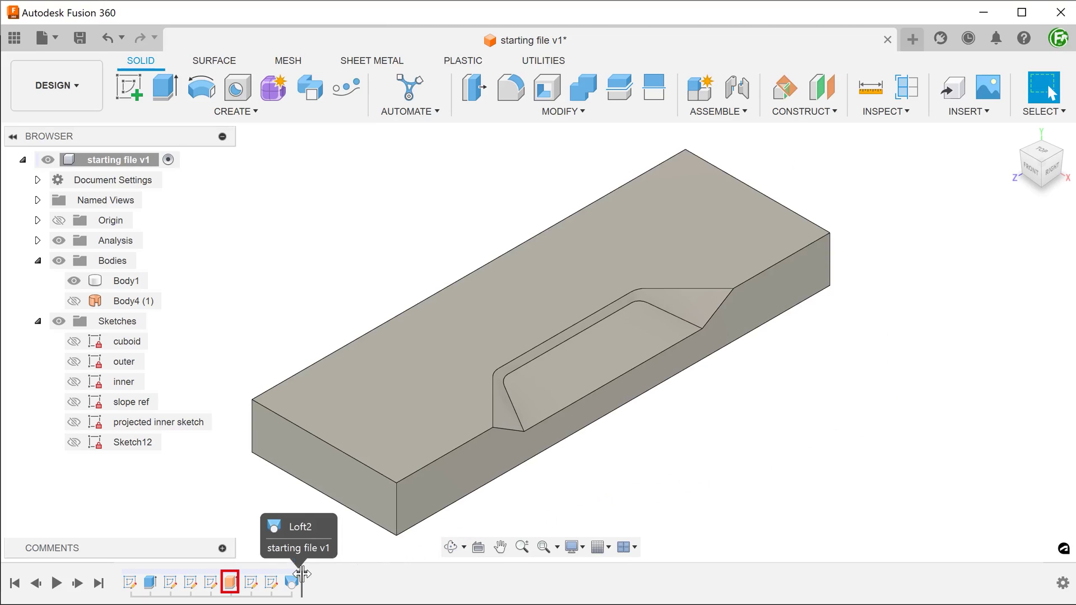
Roll the history back to just after the slope ref sketch and show the inner and slope ref sketches.
drag(302, 578, 220, 582)
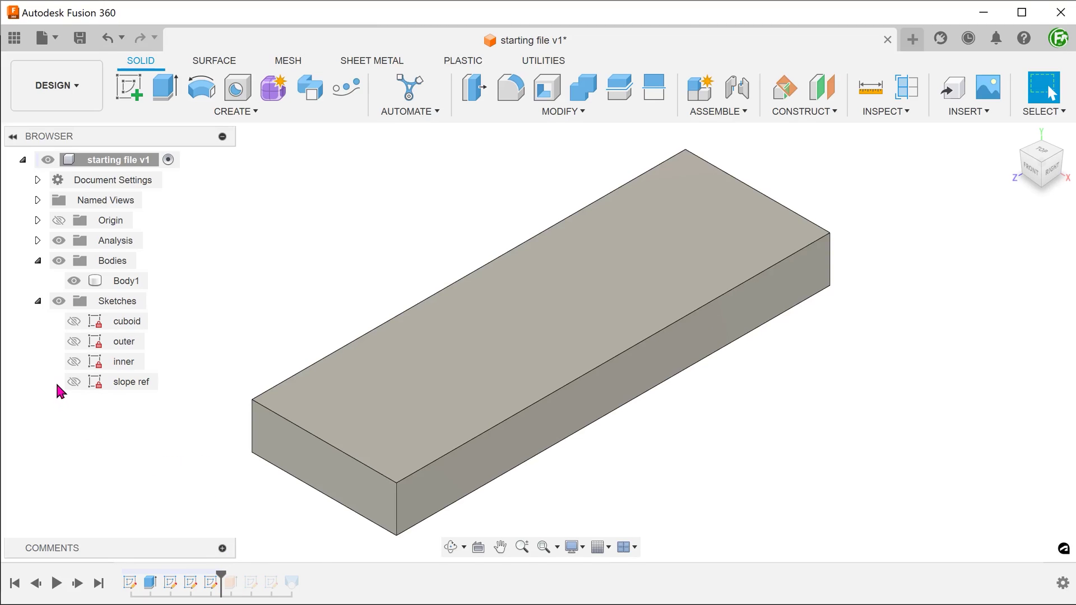
click(73, 361)
click(73, 382)
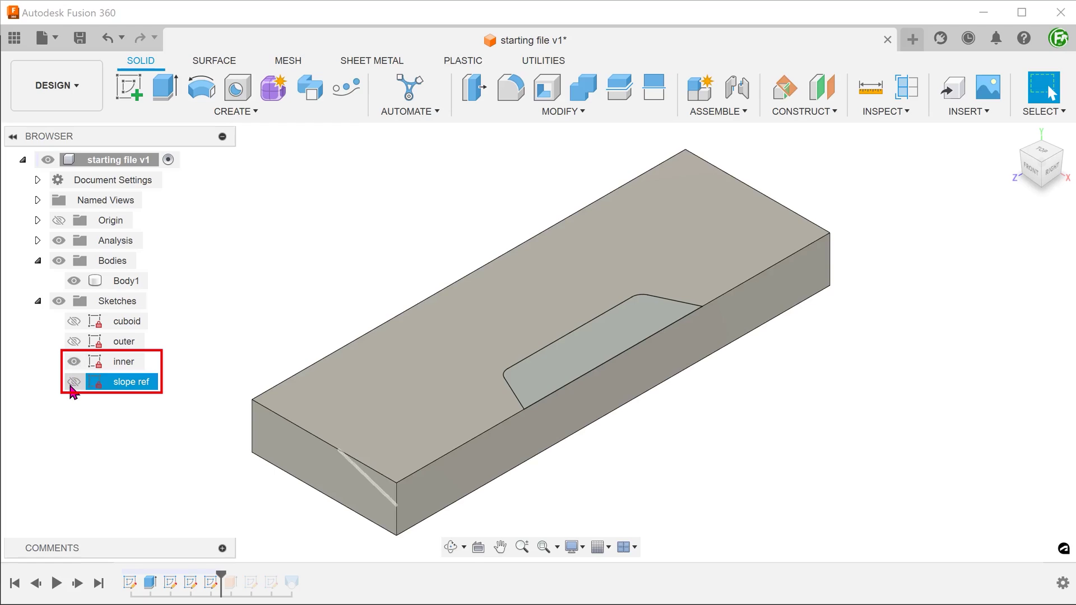
Start a new sketch on the front plane.
right_click(171, 439)
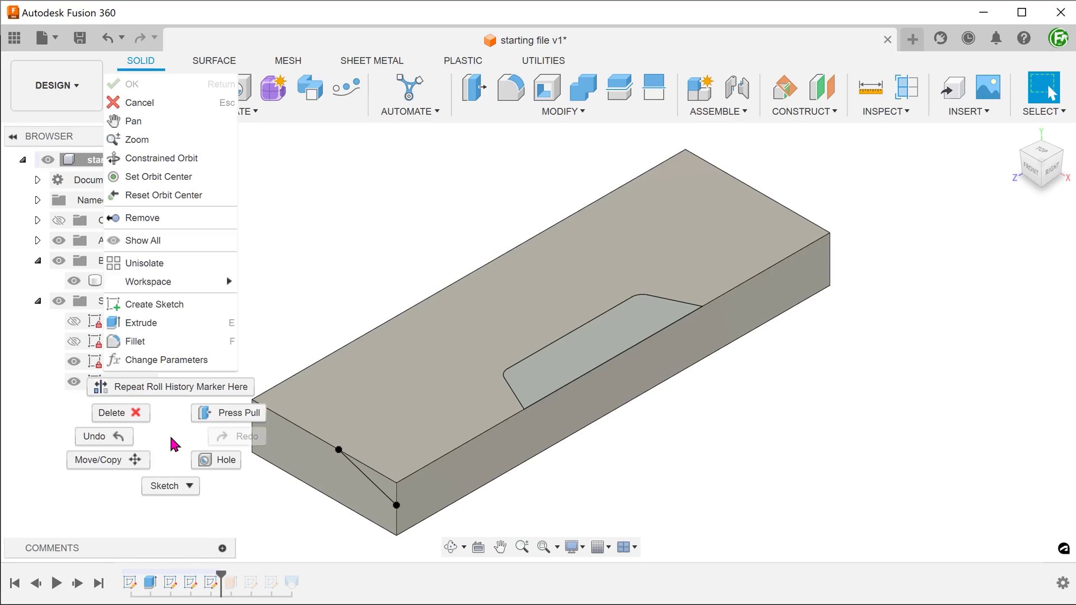
click(177, 305)
click(569, 291)
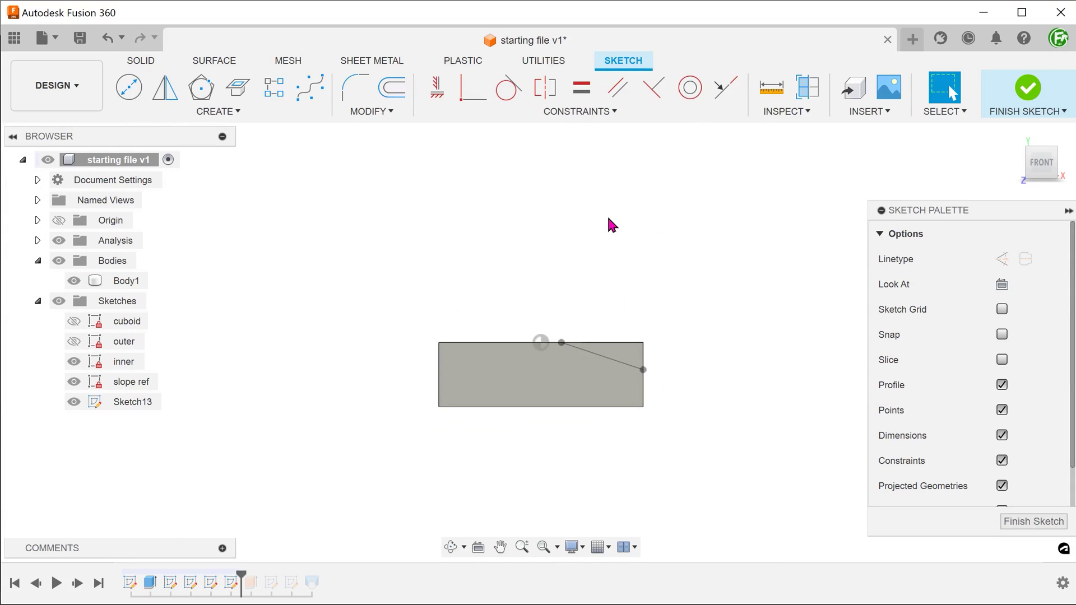
Set up an Intersection Curve between the slope ref line and the inner sketch profile, with Projection Link on.
shift+middle_drag(611, 224, 316, 246)
scroll(292, 240, up, 5)
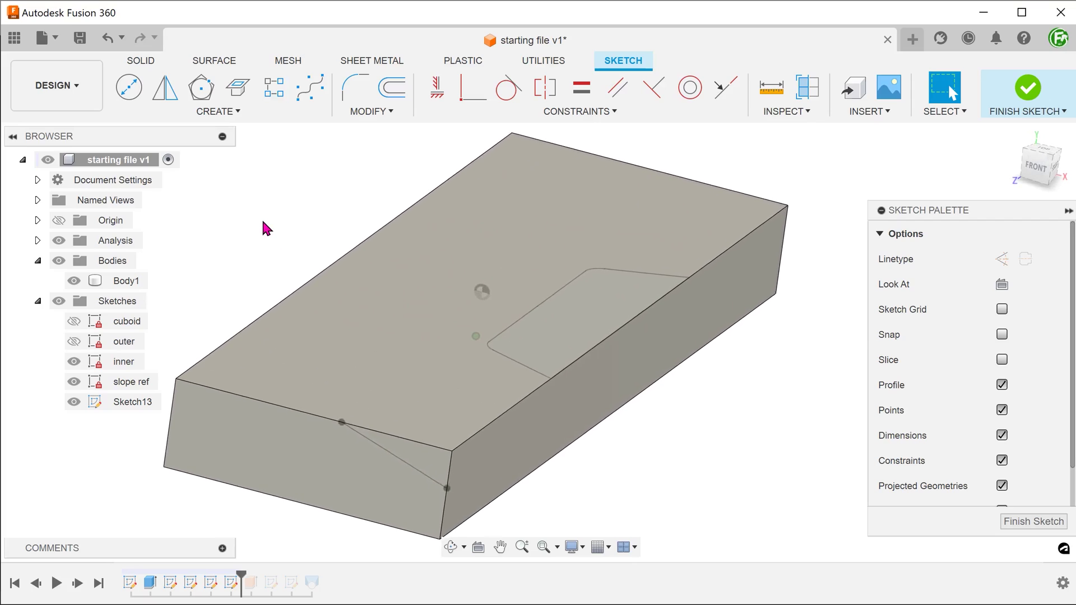
click(217, 111)
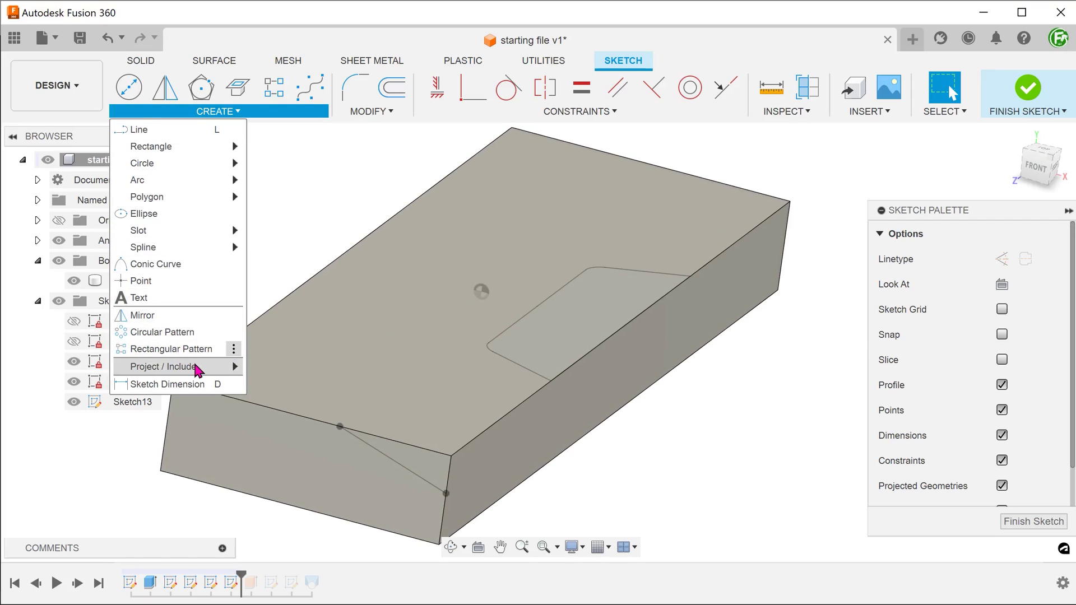
mouse_move(197, 370)
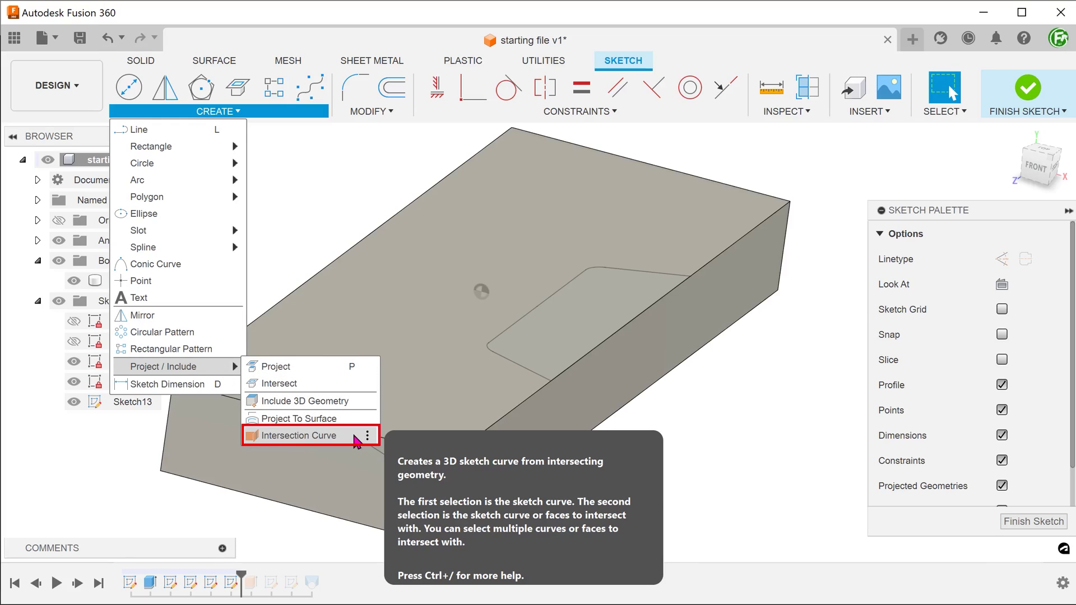
click(354, 437)
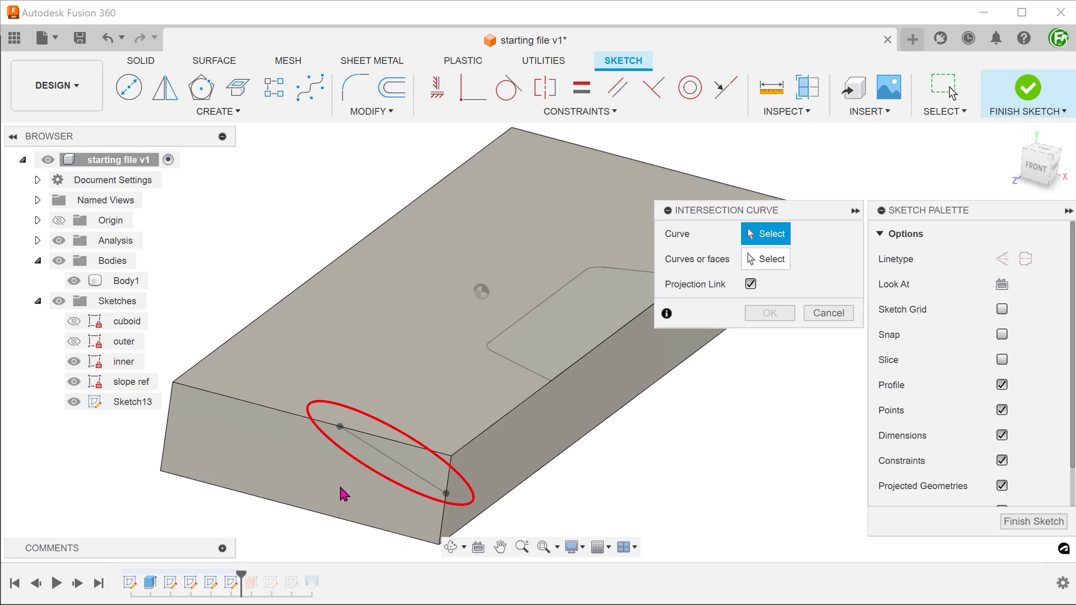
click(410, 477)
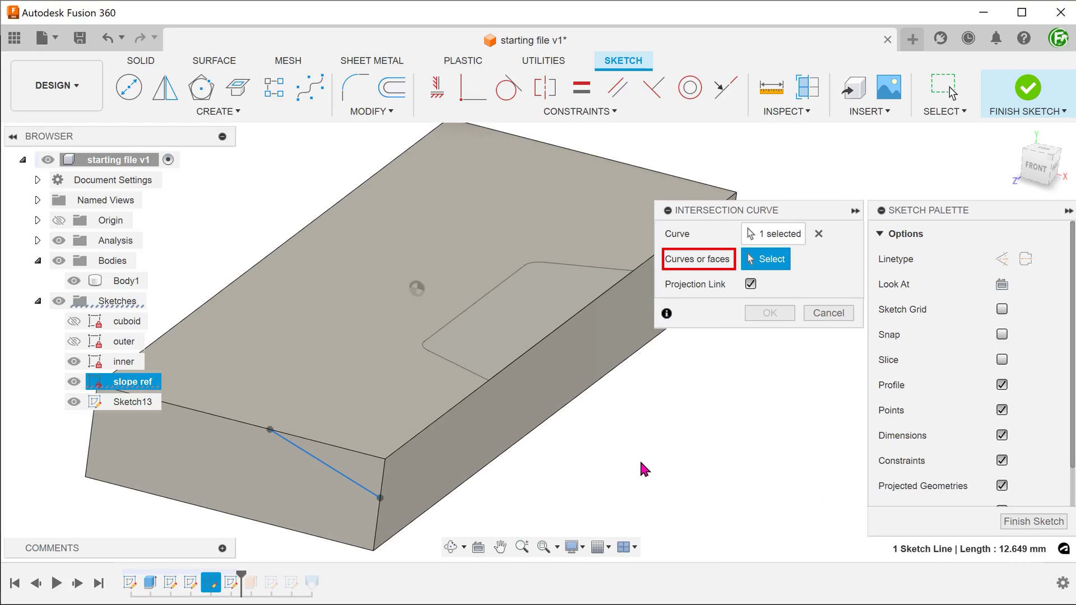
click(458, 371)
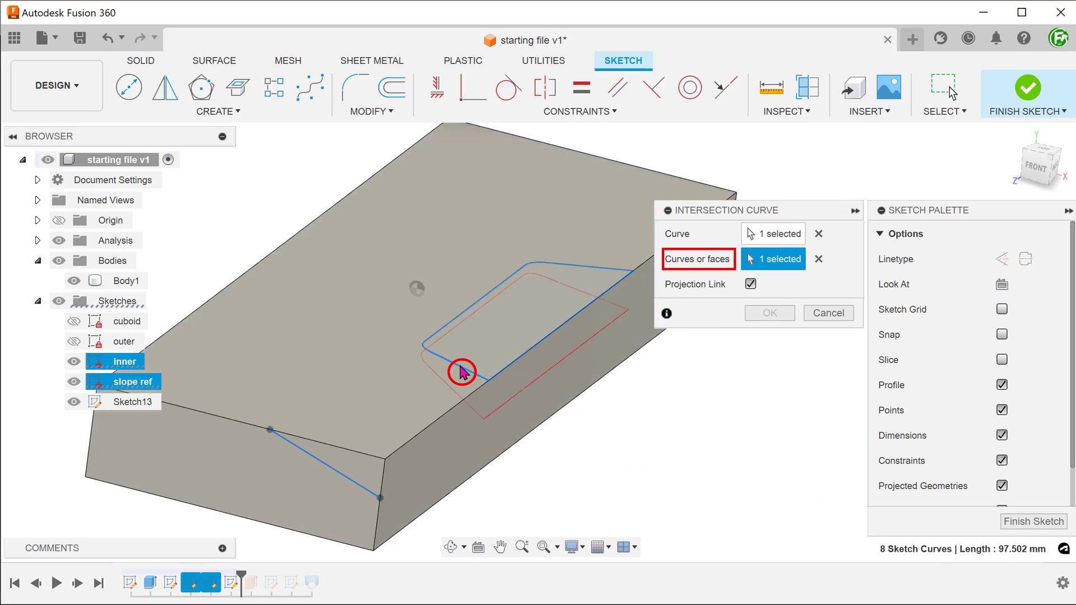